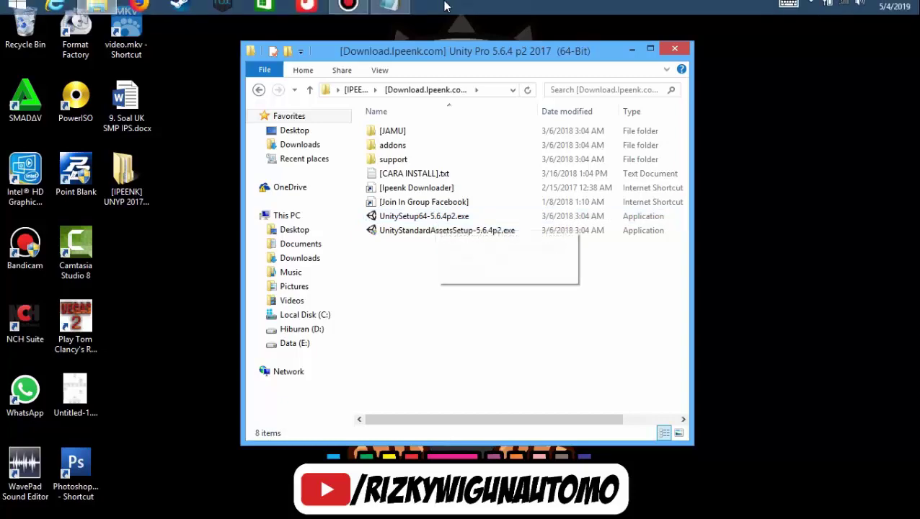
Step: Read installation instructions 1 to 3 in the Notepad notes, widening the window to show the full lines
click(389, 10)
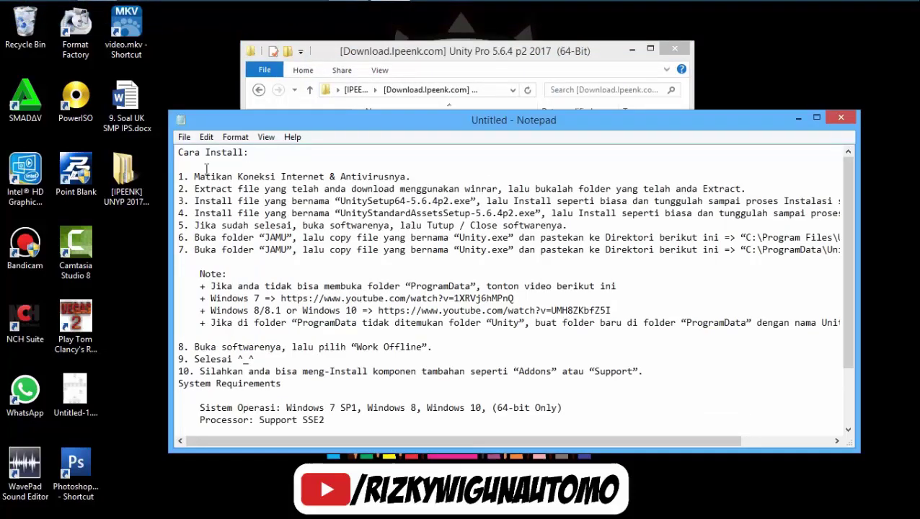
drag(193, 176, 416, 176)
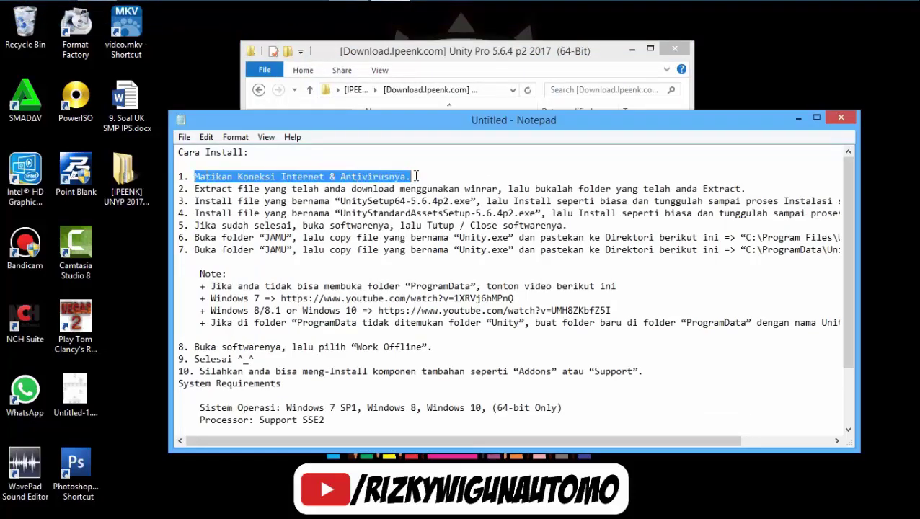
click(425, 173)
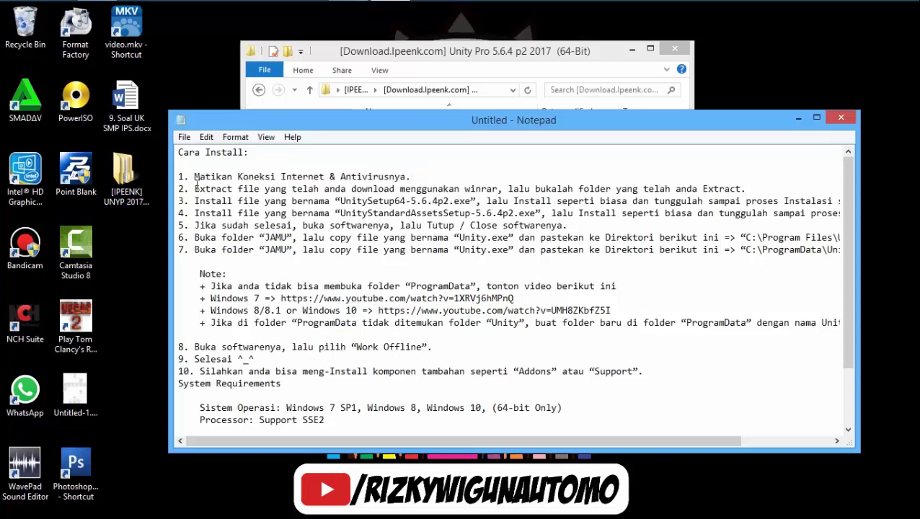
drag(195, 188, 755, 189)
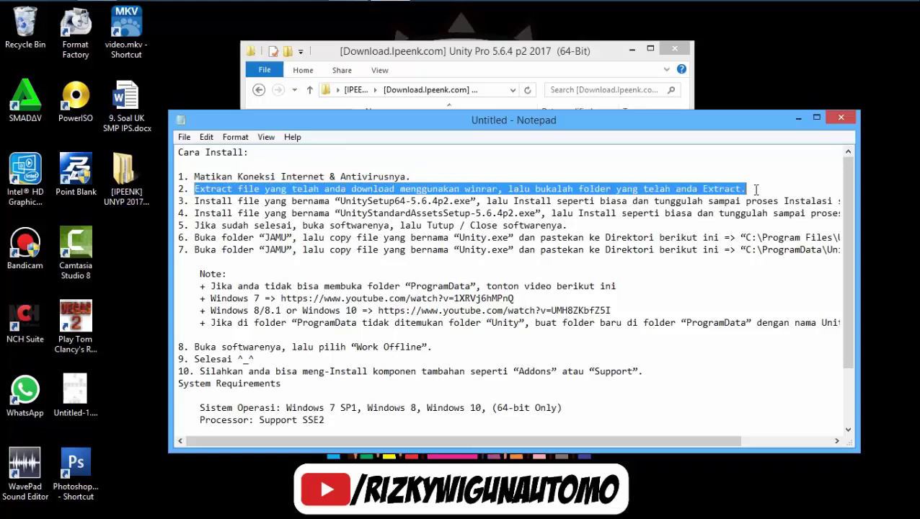
click(526, 155)
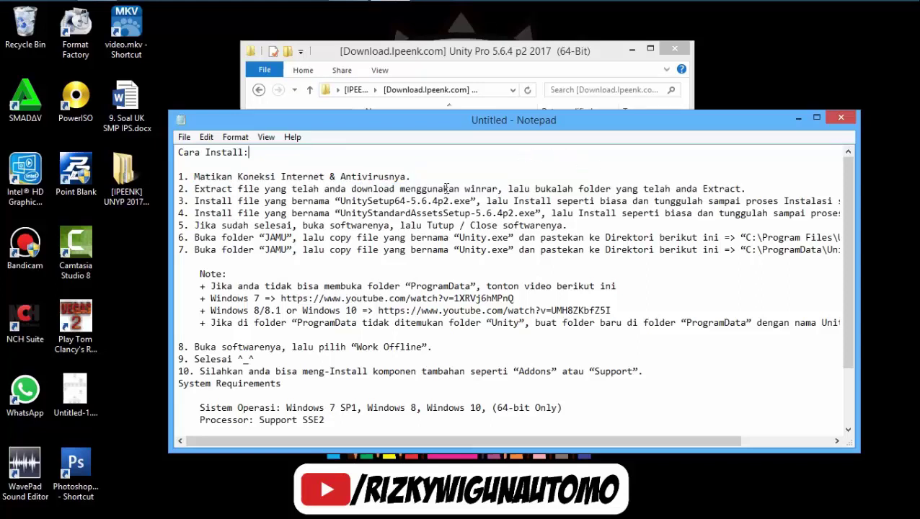
drag(194, 202, 824, 202)
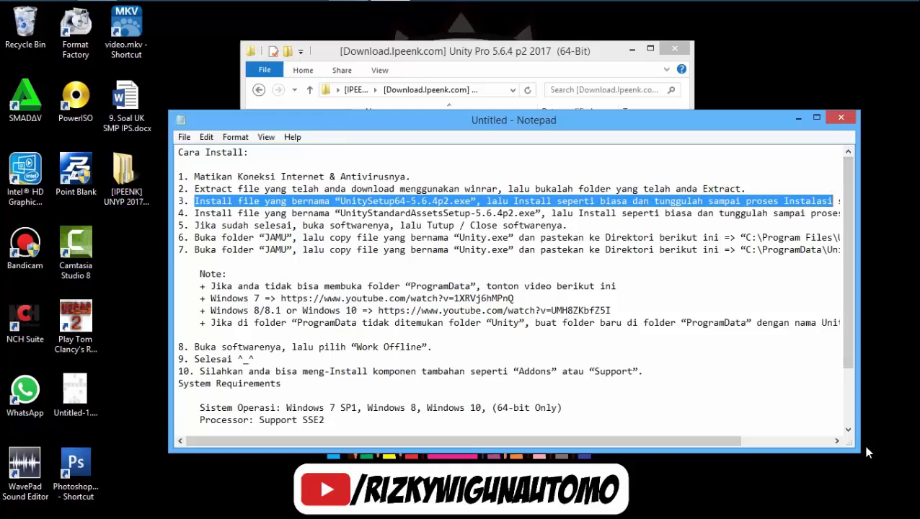
drag(849, 443, 915, 452)
click(862, 182)
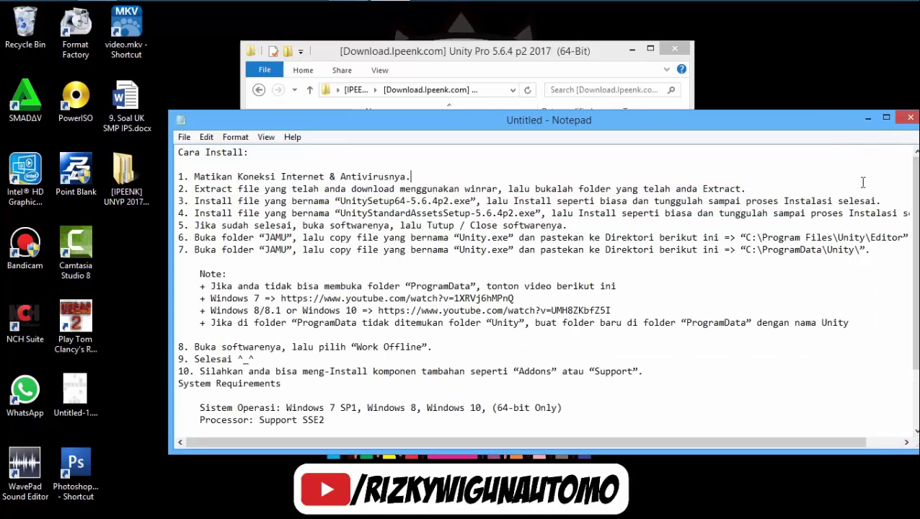
click(868, 118)
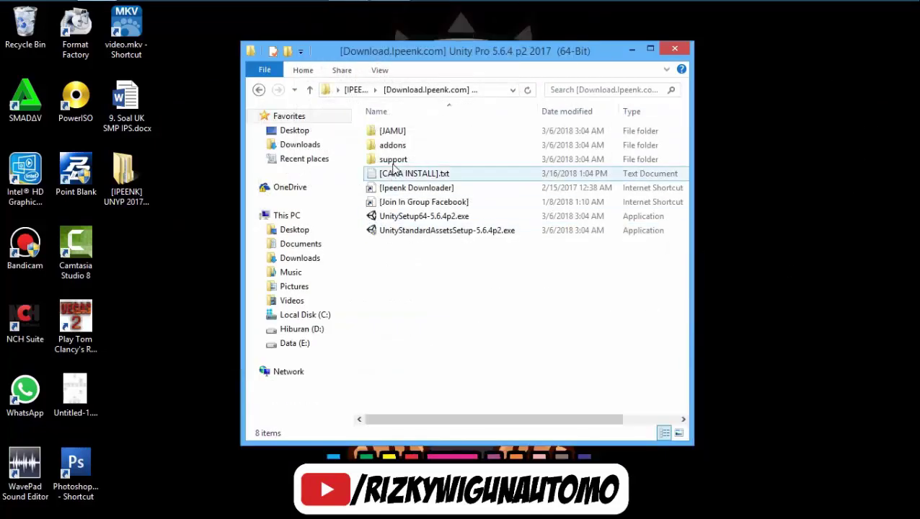
Step: Run UnitySetup64-5.6.4p2.exe, accept the license, and install Unity with MonoDevelop in C:\Program Files\Unity
click(424, 219)
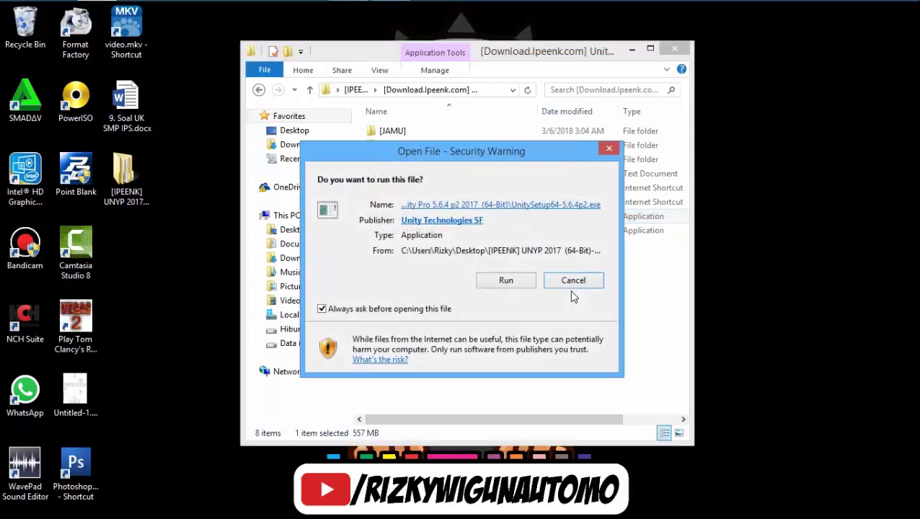
click(526, 280)
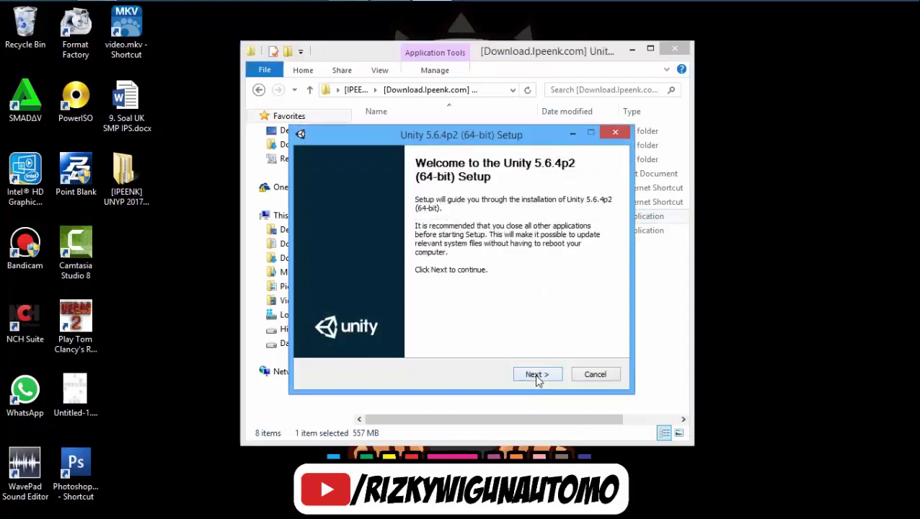
click(535, 375)
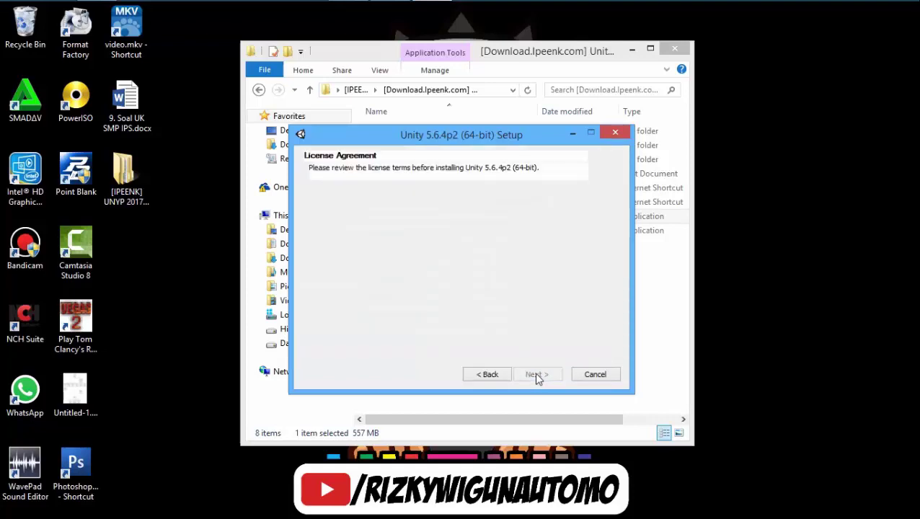
click(408, 335)
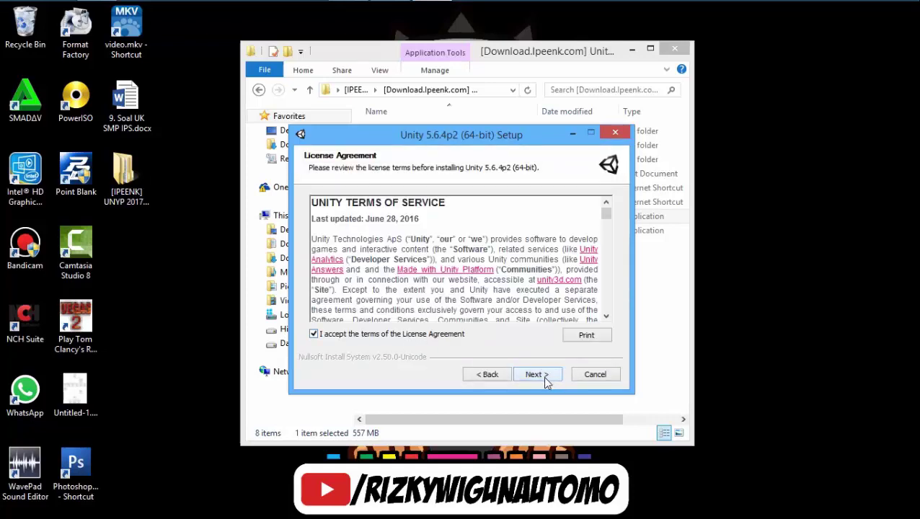
click(543, 375)
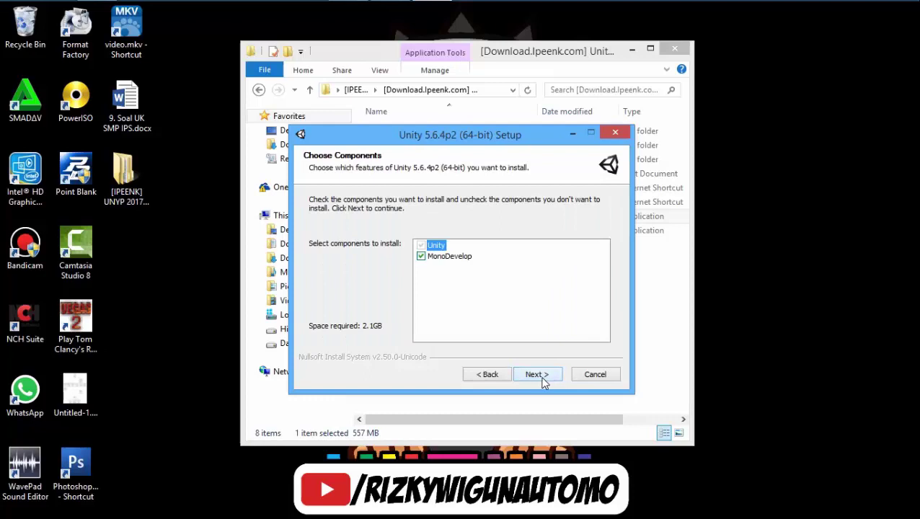
click(537, 375)
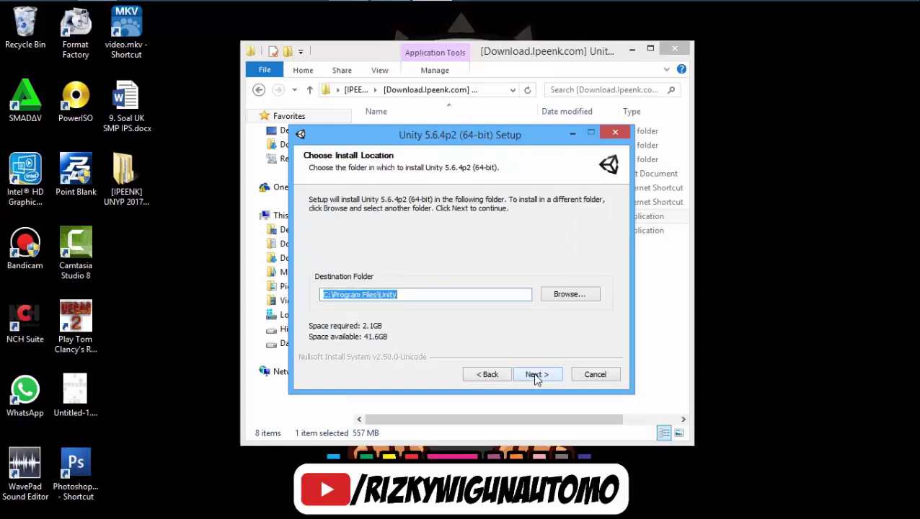
click(535, 375)
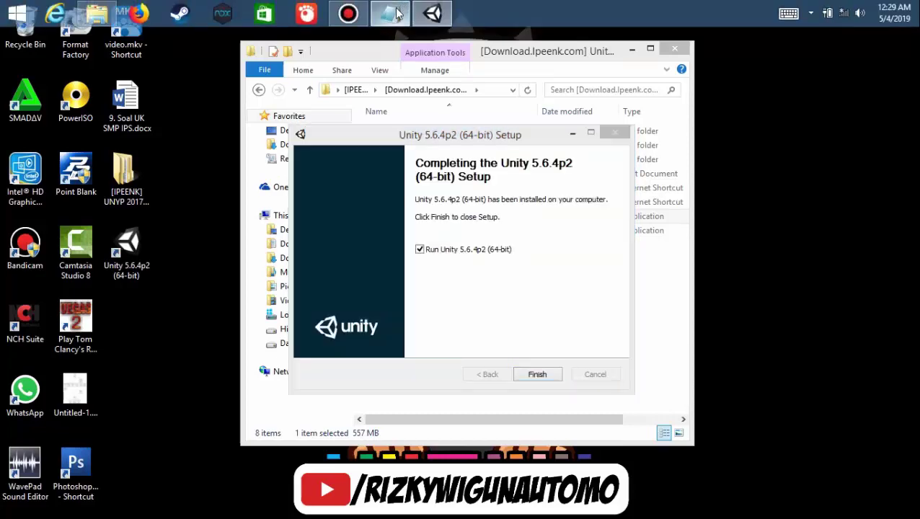
Step: Read instruction 4 in the Notepad notes and close the completed Unity 5.6.4p2 setup
click(390, 13)
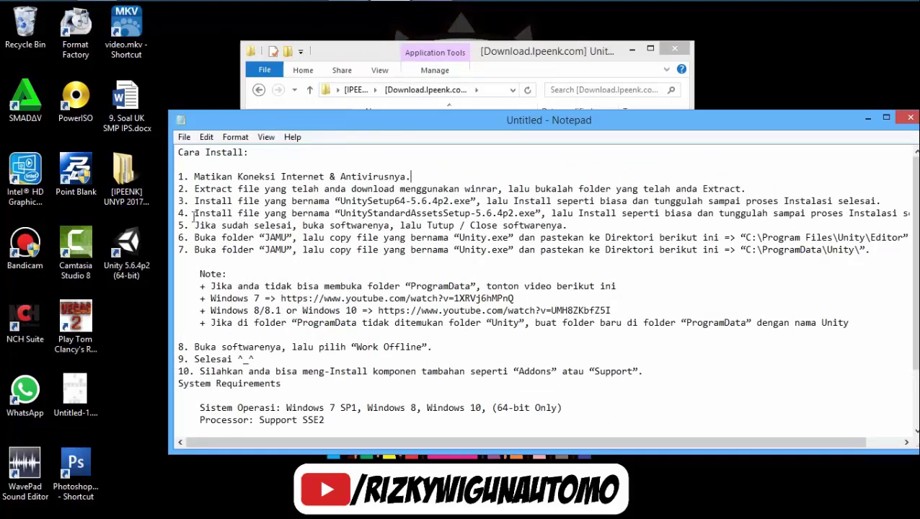
drag(194, 216, 912, 212)
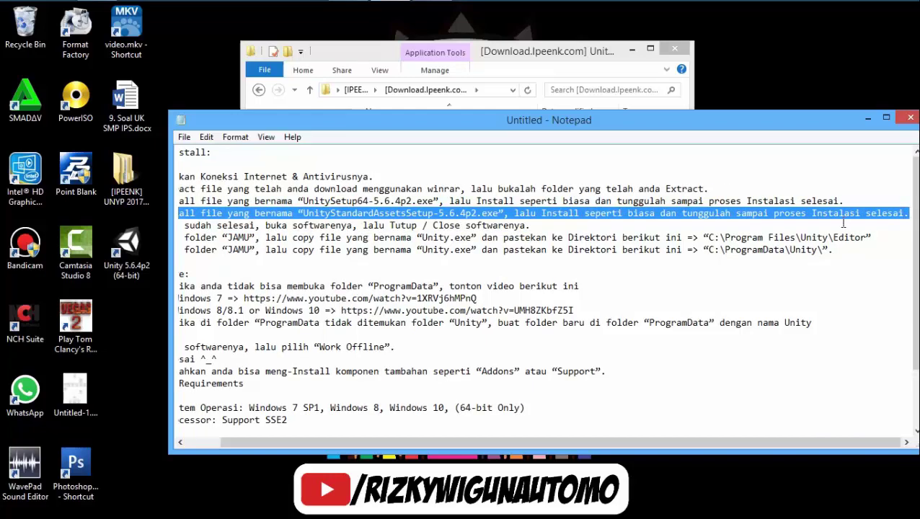
click(867, 117)
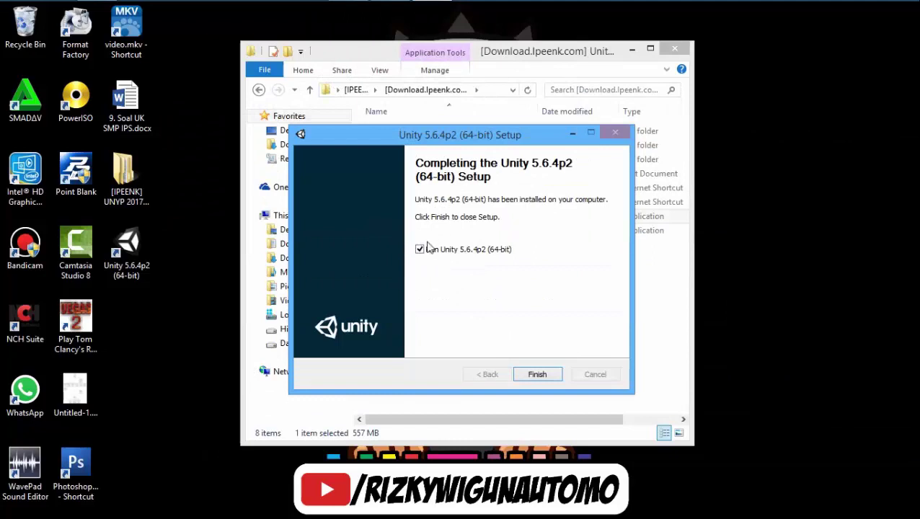
click(537, 377)
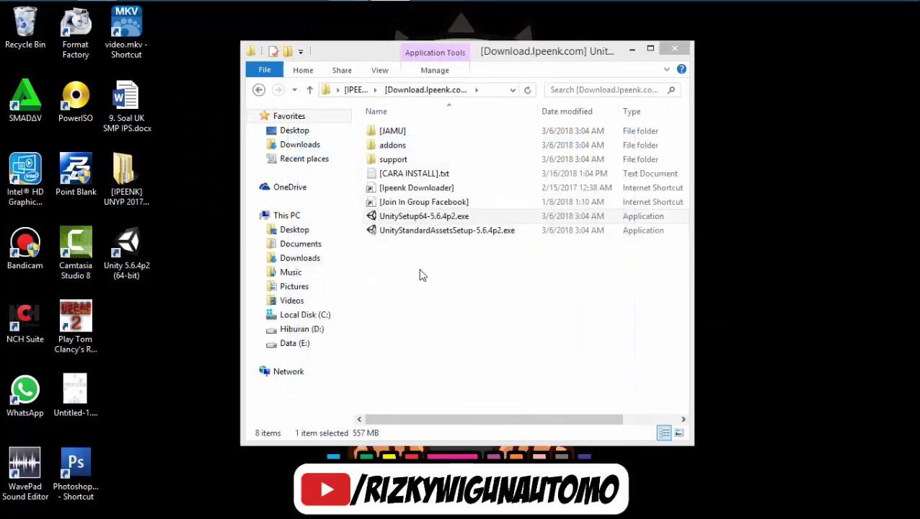
Step: Run UnityStandardAssetsSetup-5.6.4p2.exe, accept the license, install the Unity Standard Assets component, and finish the setup
double_click(431, 232)
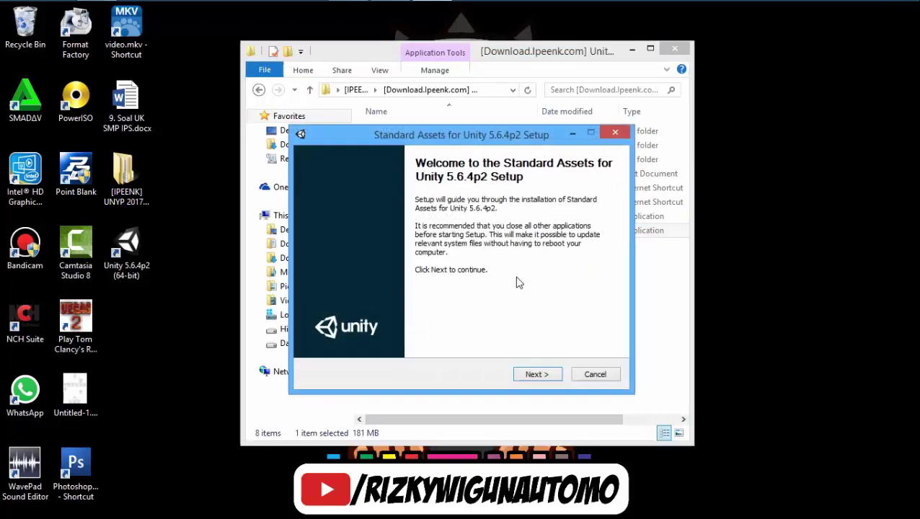
click(541, 376)
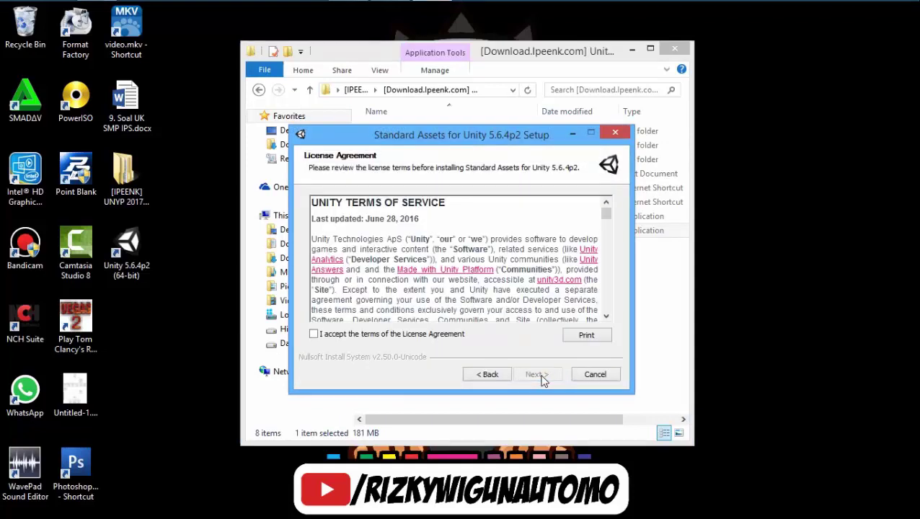
click(313, 334)
click(534, 376)
click(534, 375)
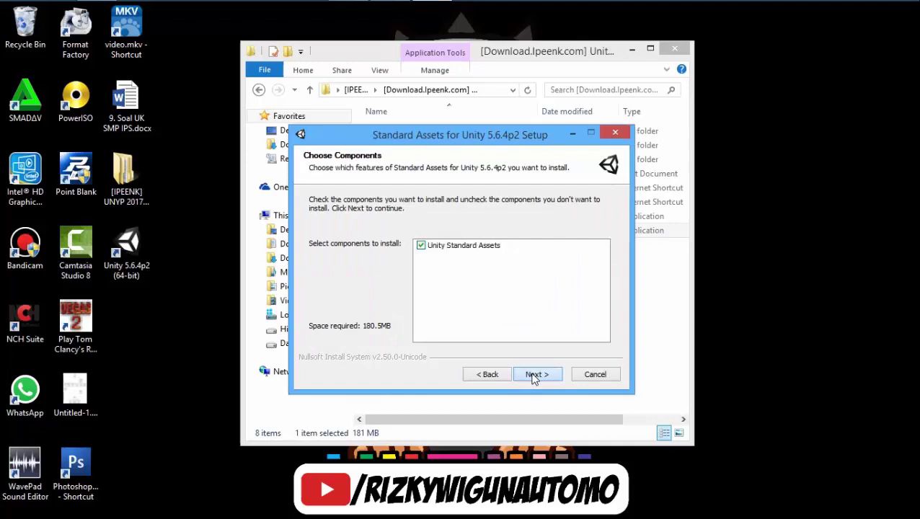
click(534, 375)
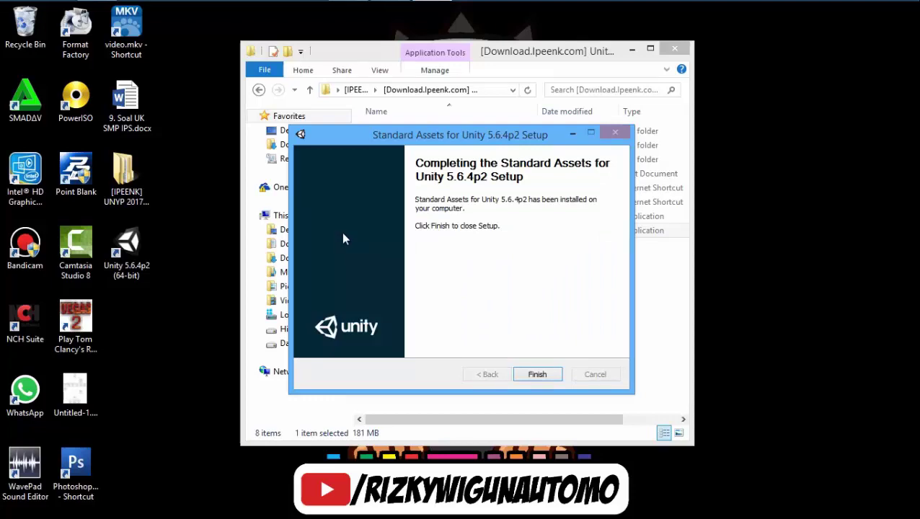
click(546, 375)
Step: Read instruction 5 in the Notepad notes about opening and closing the installed software
mouse_move(358, 6)
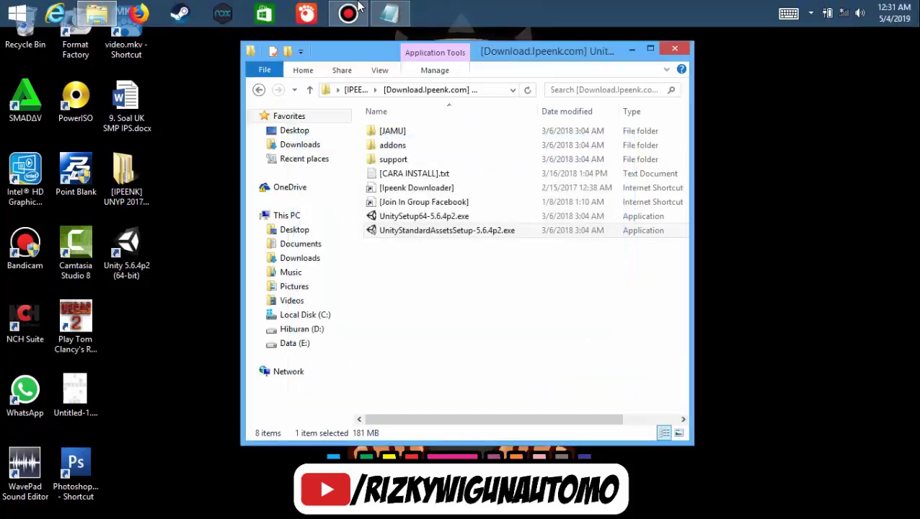
click(389, 13)
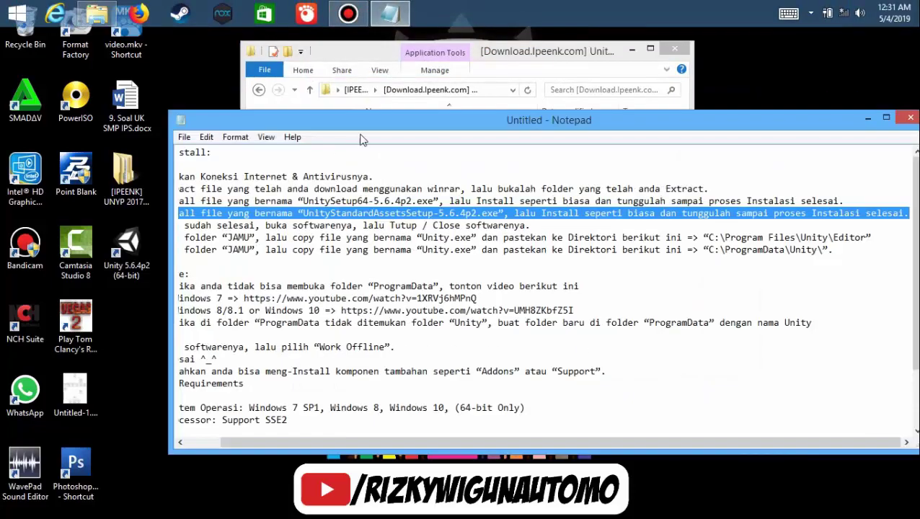
drag(467, 442, 429, 444)
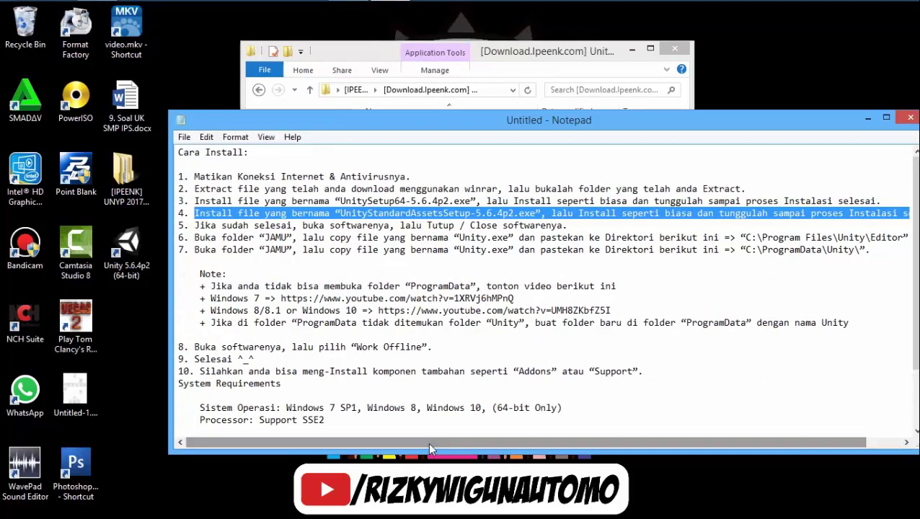
drag(196, 226, 577, 225)
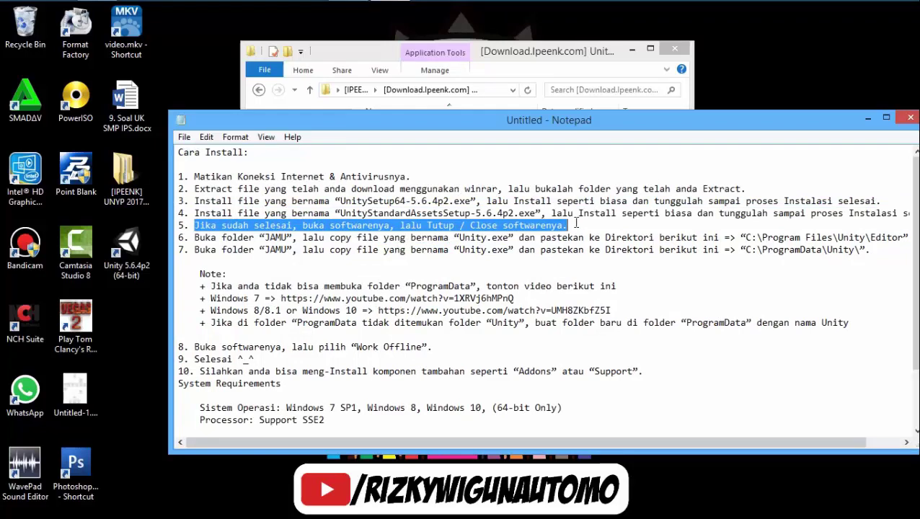
click(868, 119)
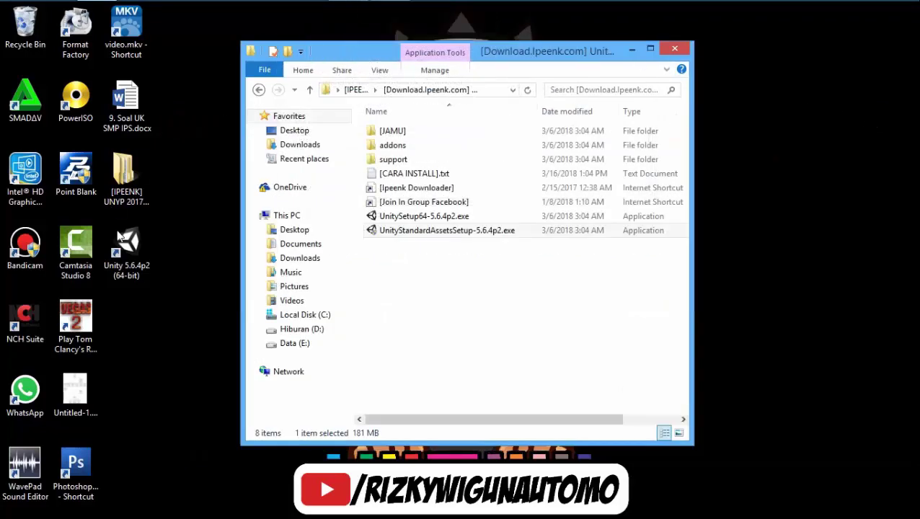
Step: Launch Unity 5.6.4p2 (64-bit) from the desktop and close its startup window
click(126, 244)
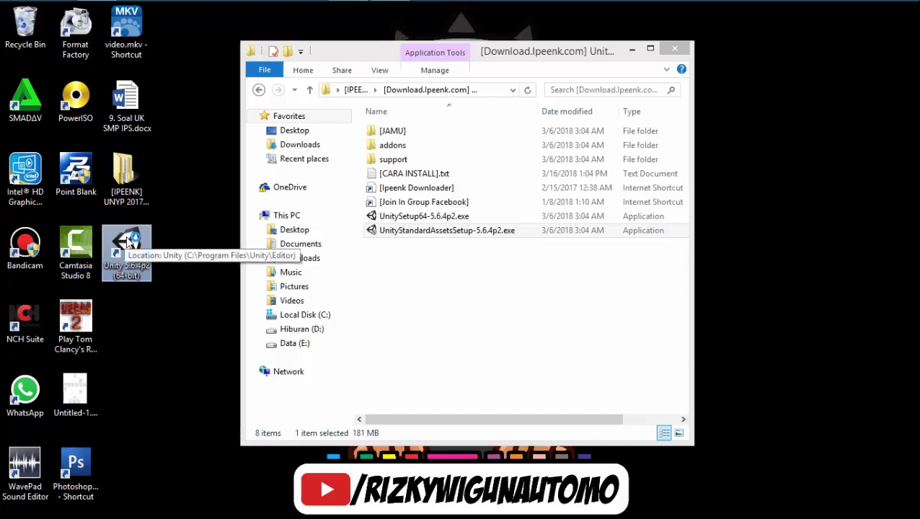
key(Return)
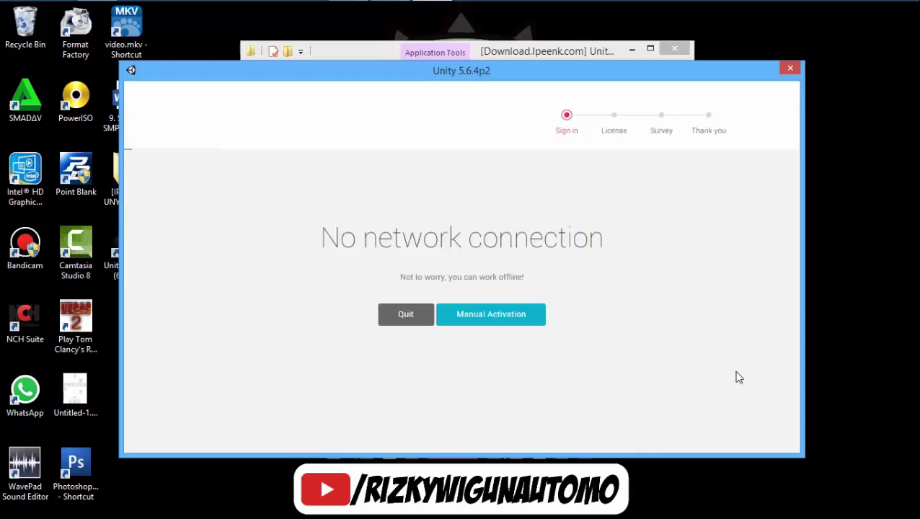
click(790, 67)
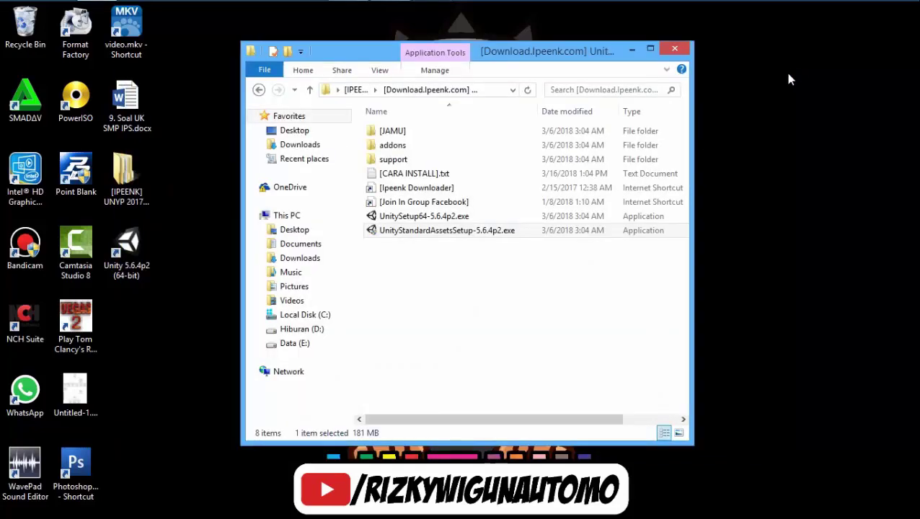
Step: Read instruction 6 in the Notepad notes about where to copy Unity.exe from the JAMU folder
click(390, 14)
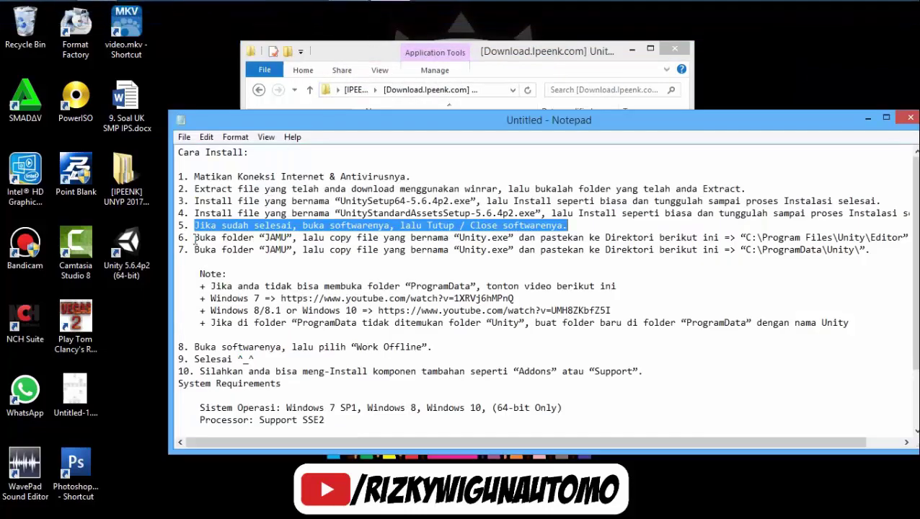
drag(193, 238, 910, 238)
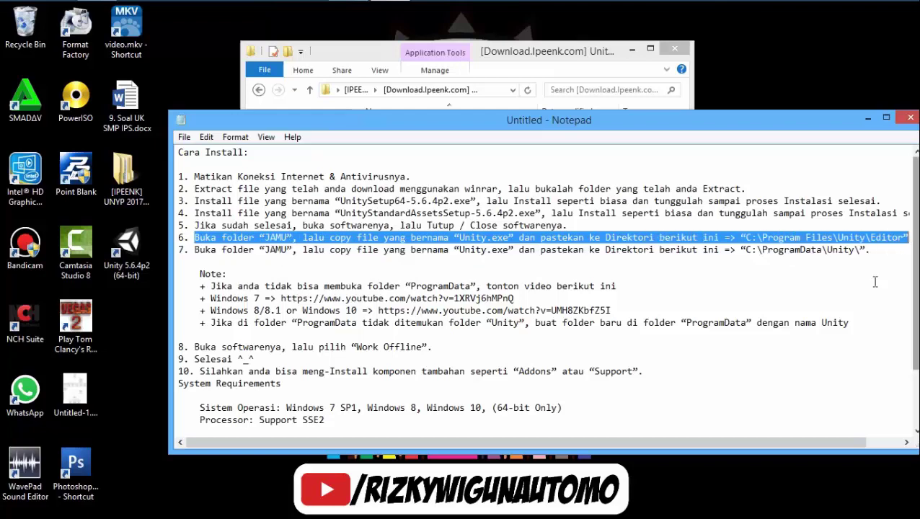
drag(754, 442, 772, 450)
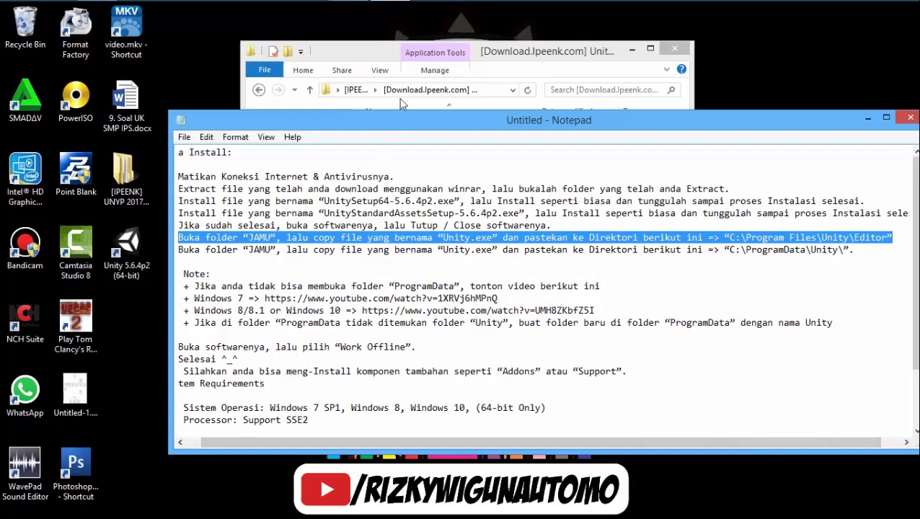
Step: Open the [JAMU] folder and check the Notepad notes for the directory where its Unity.exe must be pasted
click(415, 64)
double_click(382, 131)
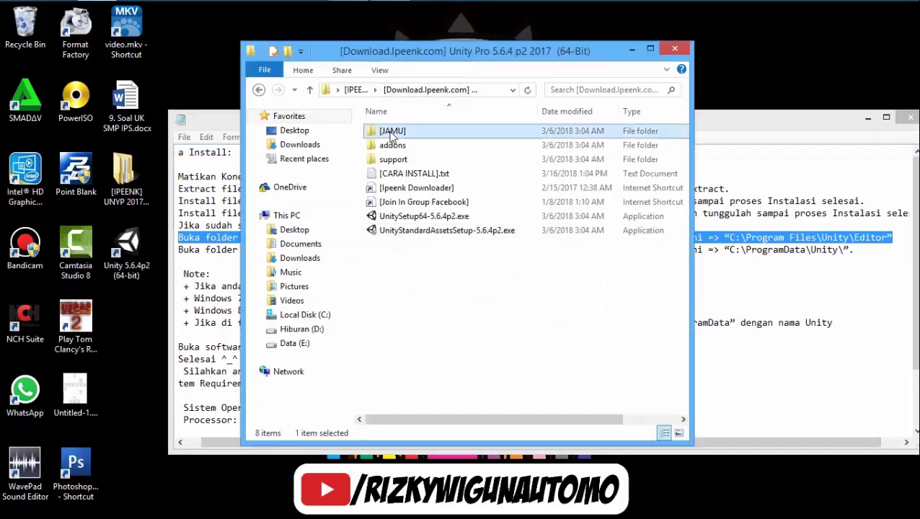
click(727, 124)
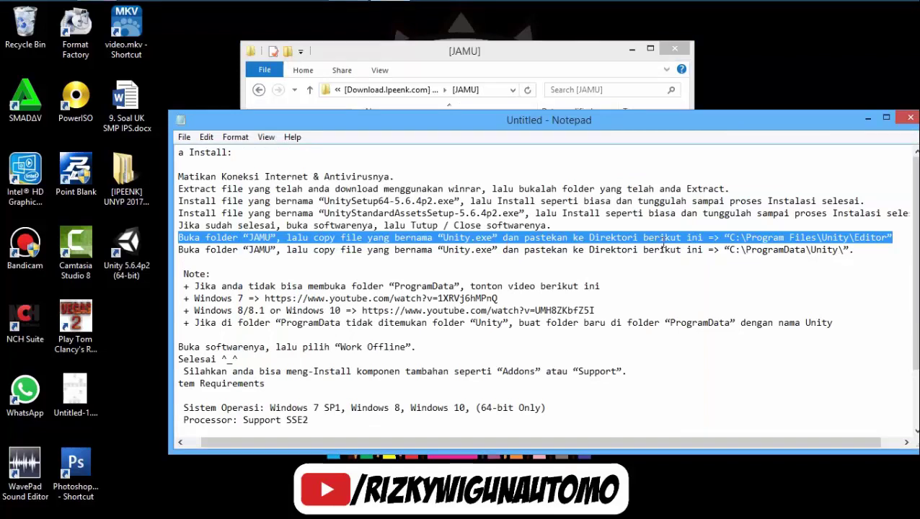
click(545, 58)
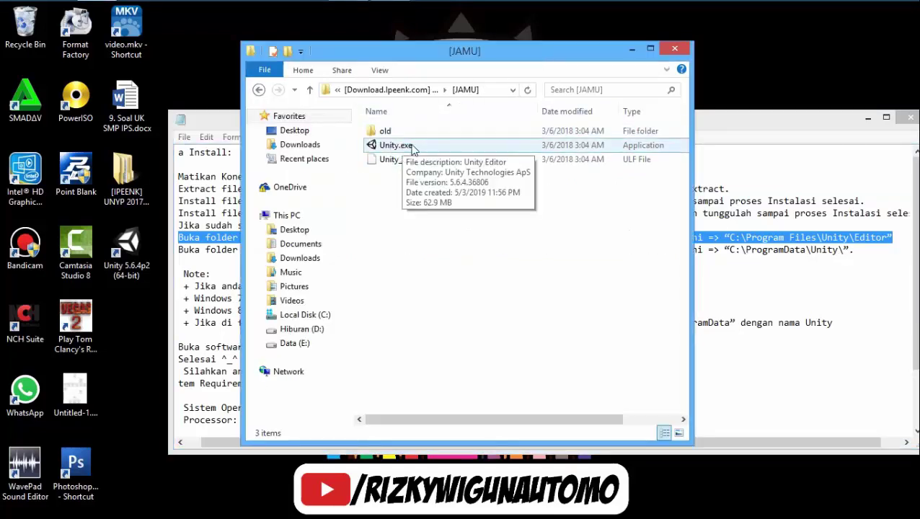
click(706, 124)
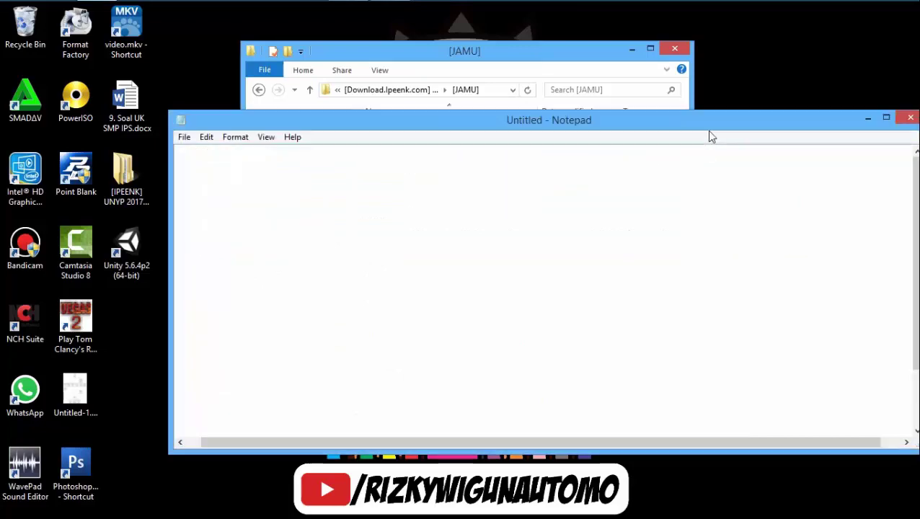
click(785, 214)
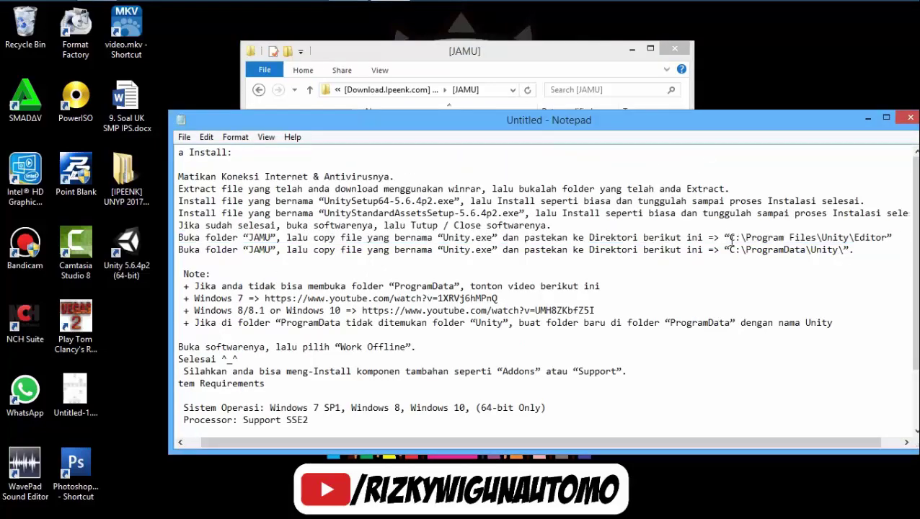
drag(732, 241, 881, 240)
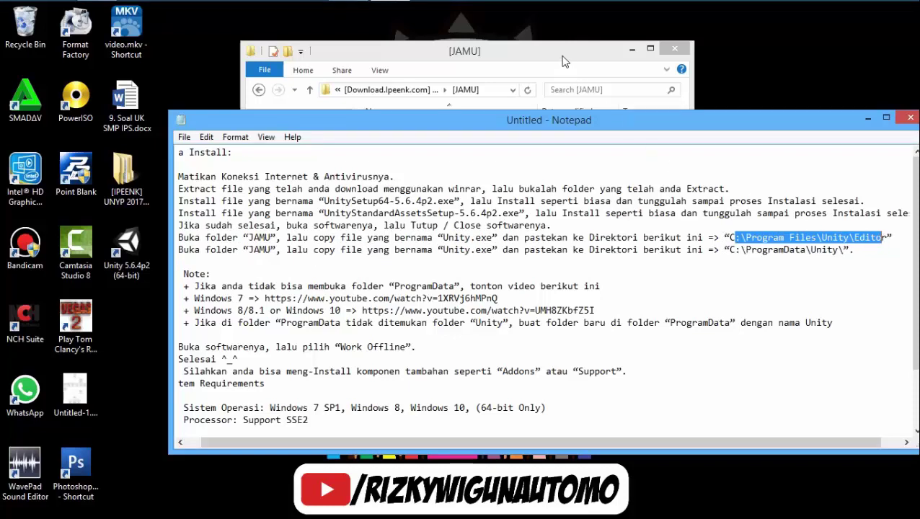
Step: Copy Unity.exe from the [JAMU] folder and open C:\Program Files\Unity\Editor in a new File Explorer window
click(565, 62)
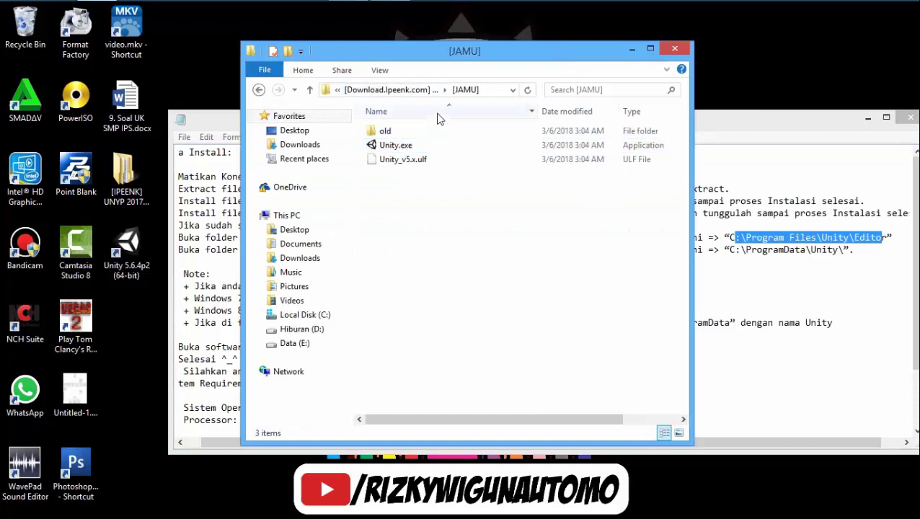
click(439, 145)
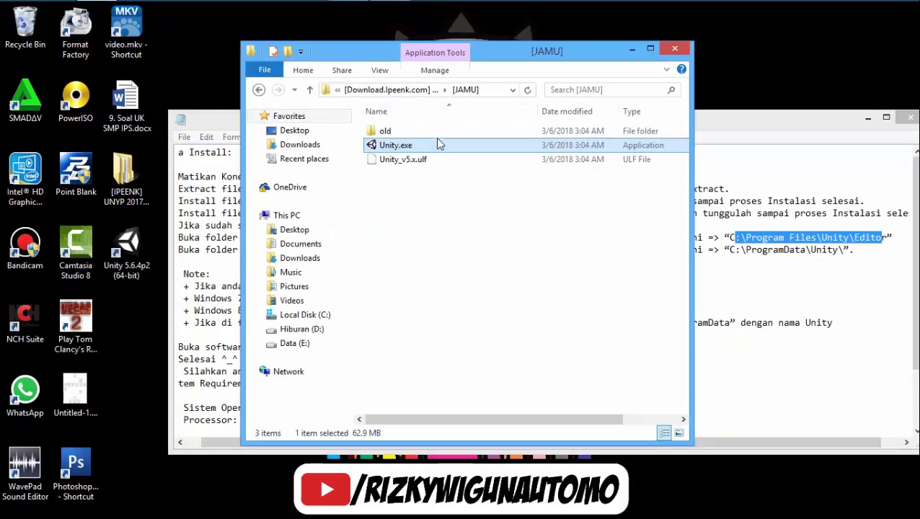
key(super+e)
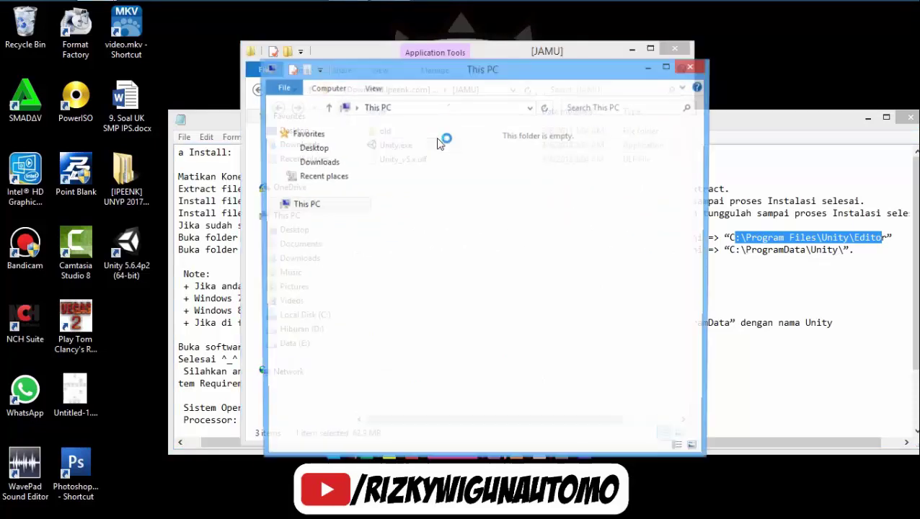
click(330, 333)
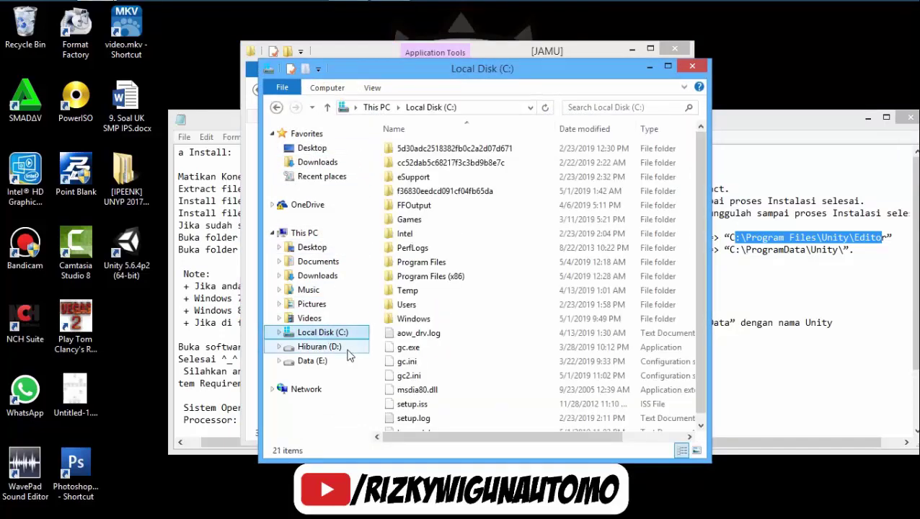
double_click(475, 264)
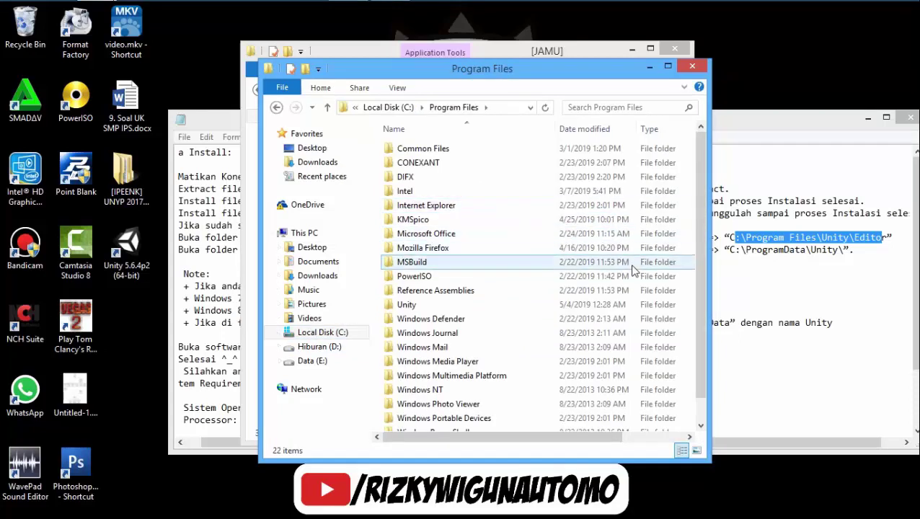
double_click(479, 312)
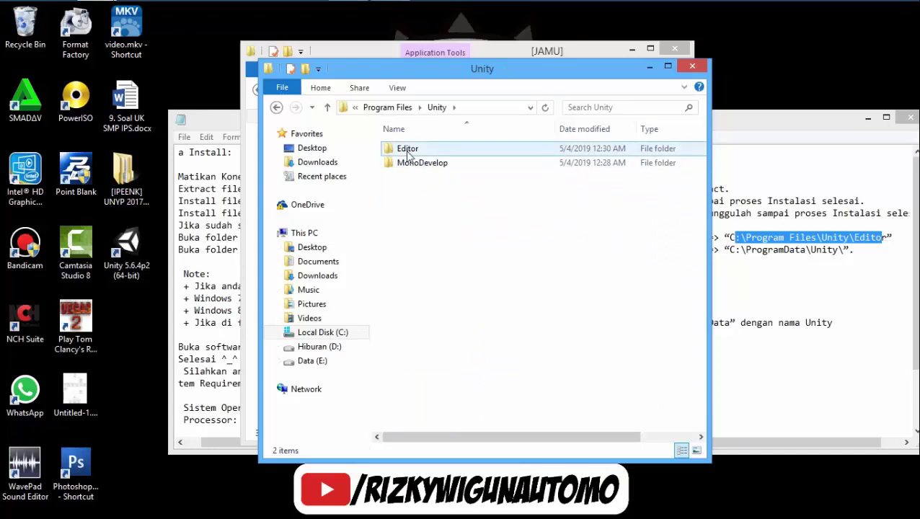
double_click(408, 150)
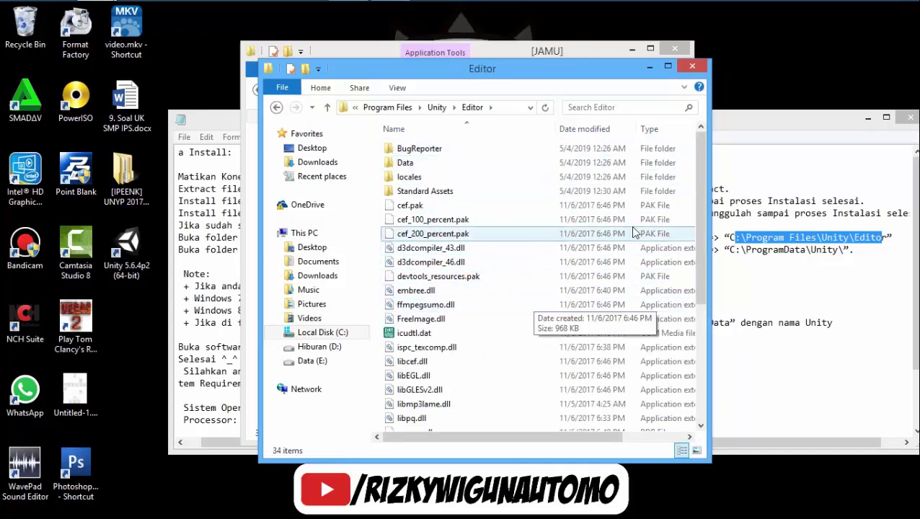
Step: Paste Unity.exe into the Editor folder, replacing the existing file and granting administrator permission
scroll(591, 303, down, 5)
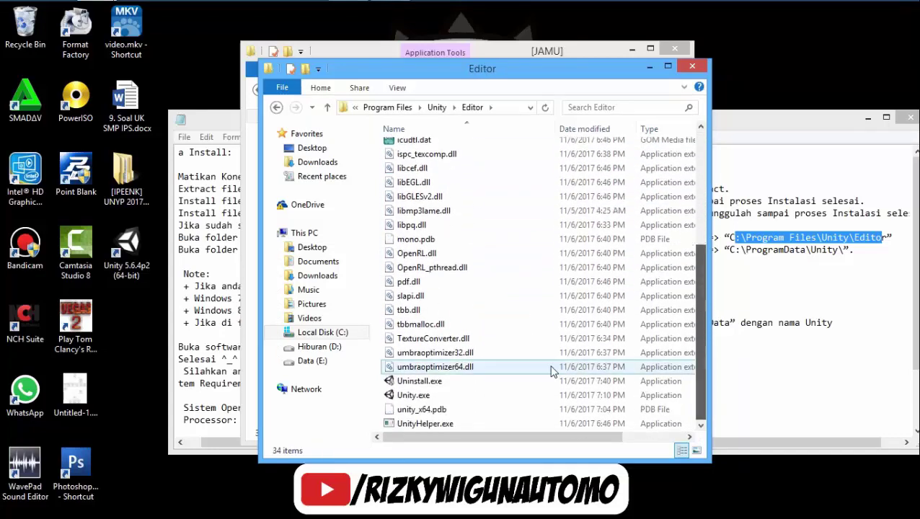
right_click(486, 397)
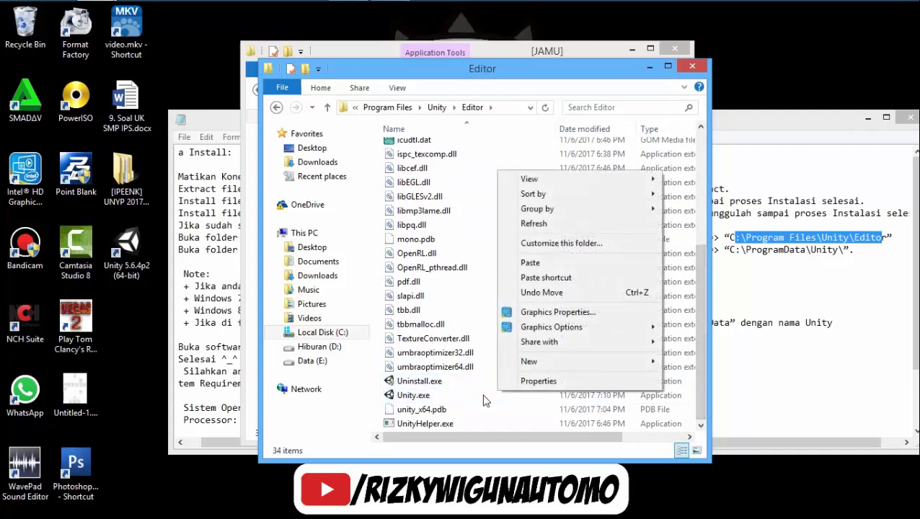
click(547, 263)
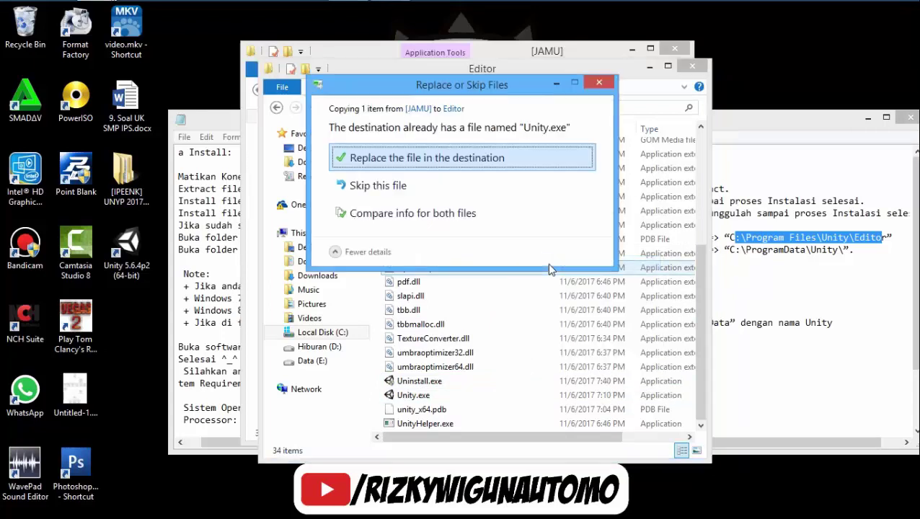
click(431, 157)
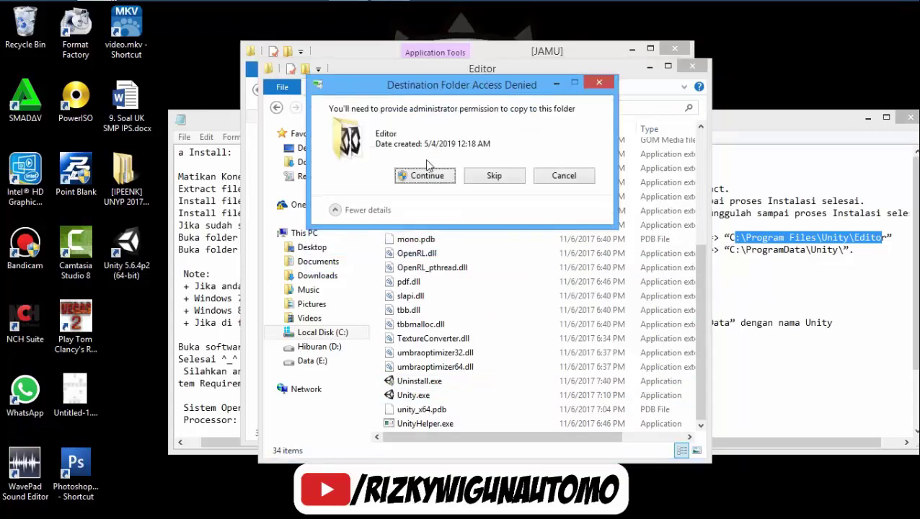
click(428, 175)
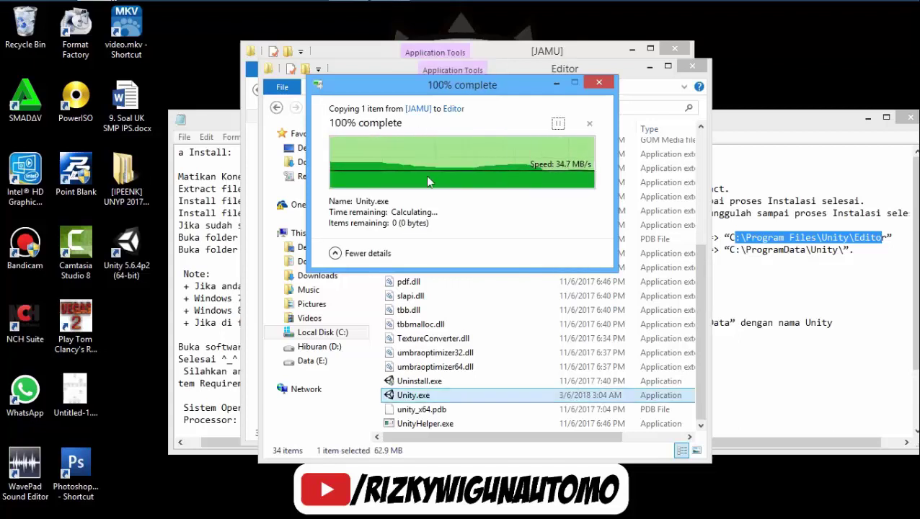
Step: Read instruction 7 in the Notepad notes and return from the Editor folder to the root of Local Disk (C:)
click(743, 120)
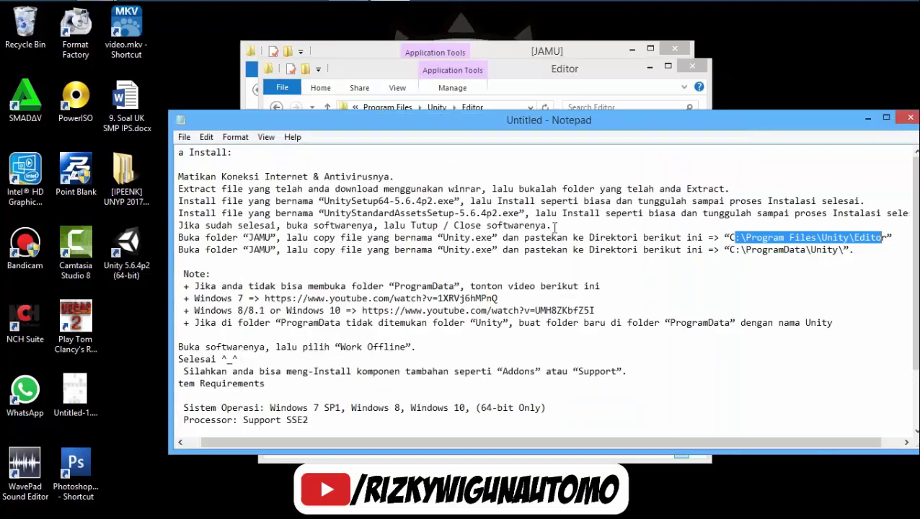
drag(184, 250, 778, 264)
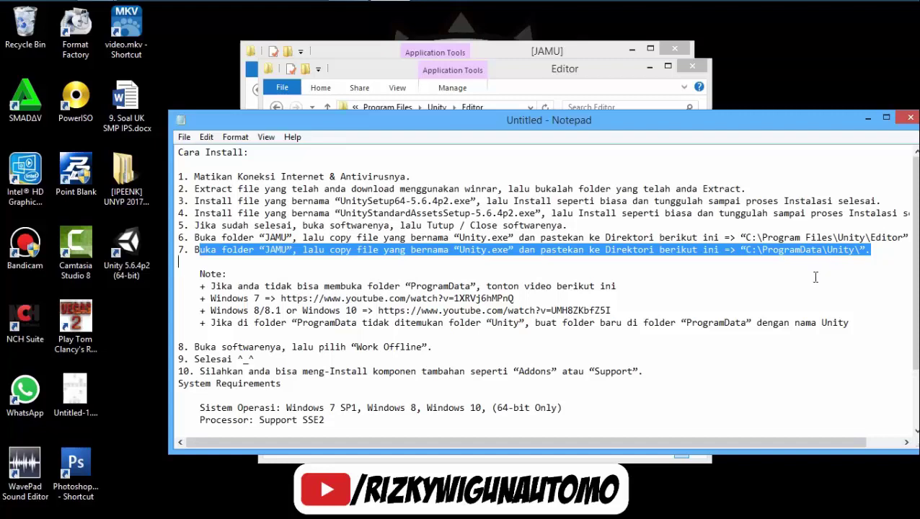
click(522, 79)
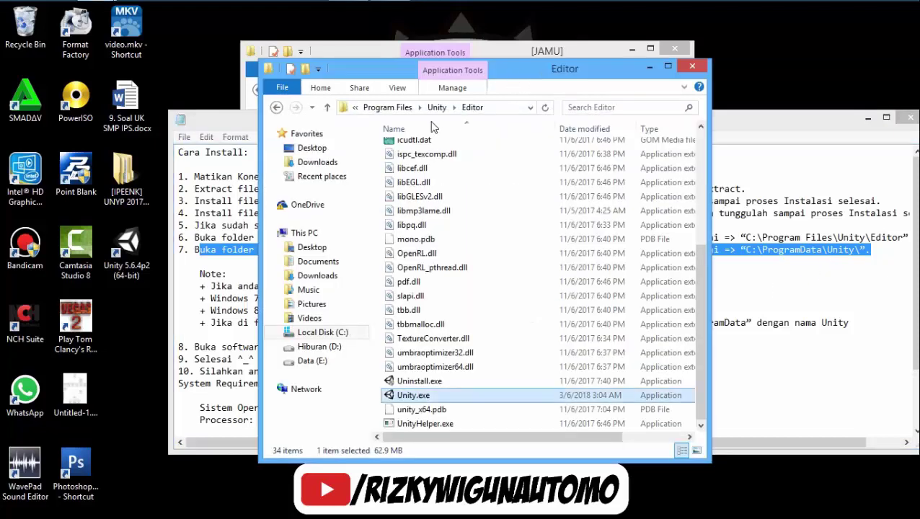
key(BackSpace)
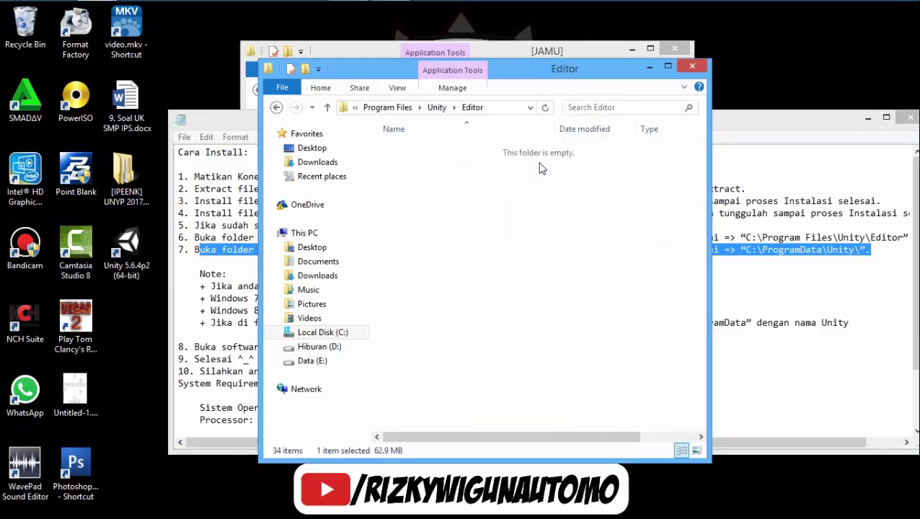
key(BackSpace)
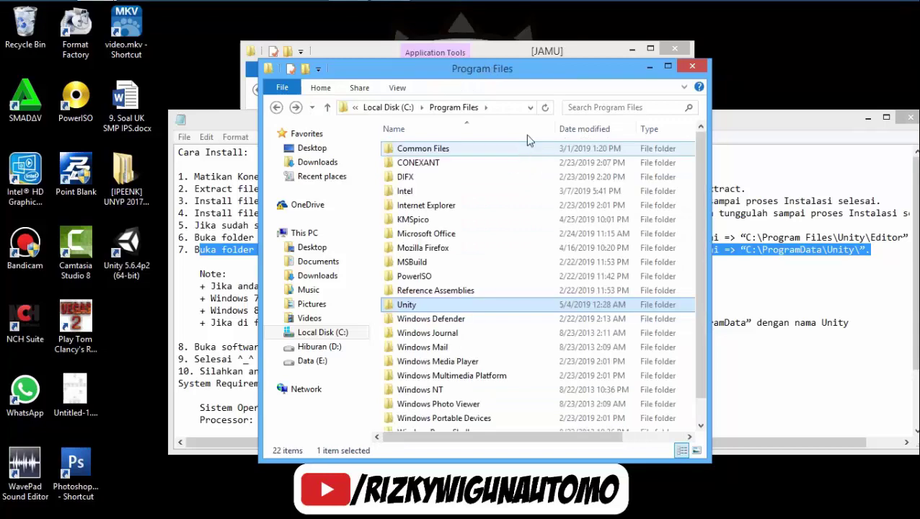
key(BackSpace)
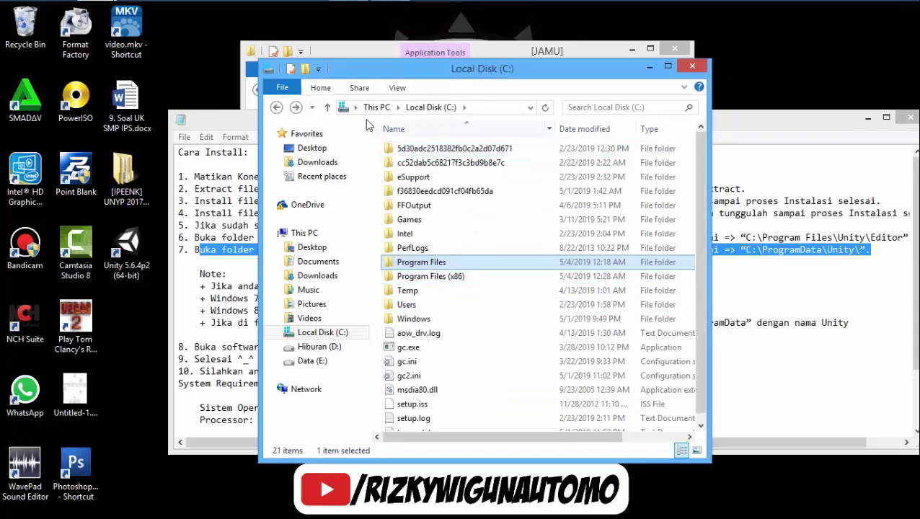
Step: Turn on the display of hidden items for Local Disk (C:)
click(398, 88)
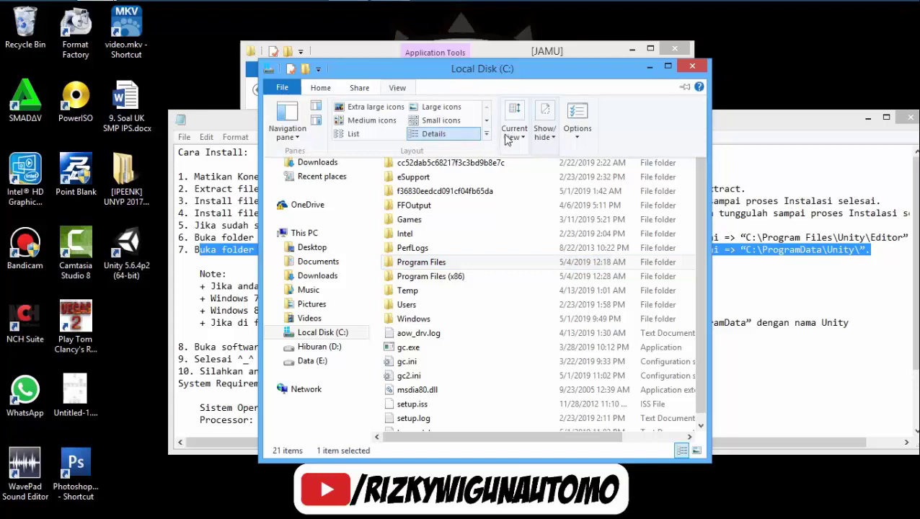
click(668, 67)
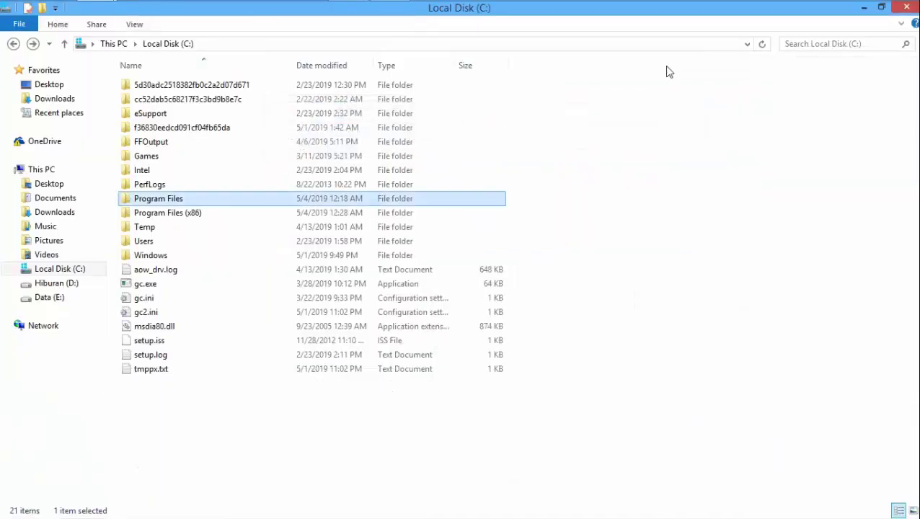
click(135, 24)
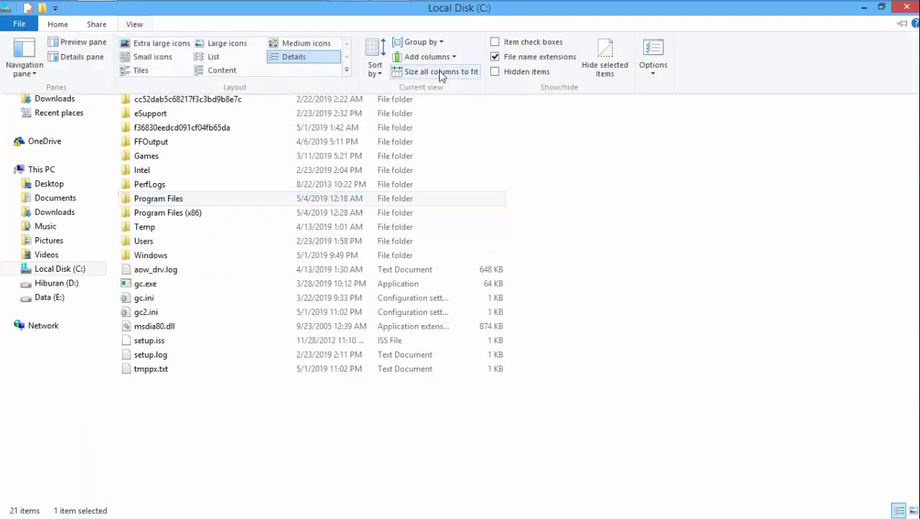
click(494, 72)
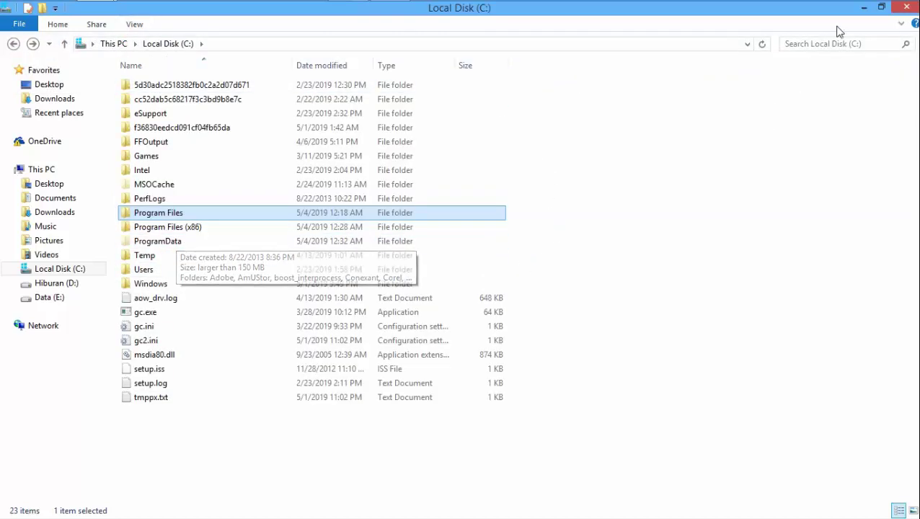
click(880, 7)
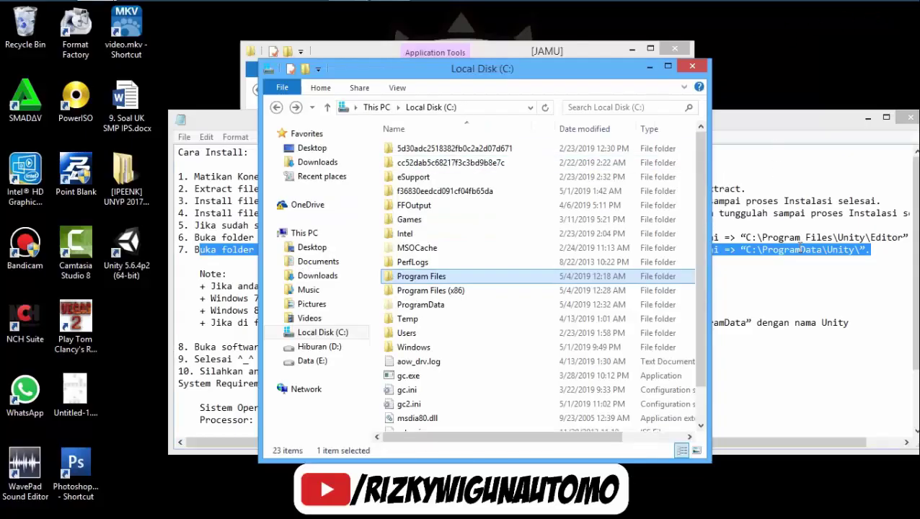
Step: Open the Unity folder inside C:\ProgramData
double_click(420, 304)
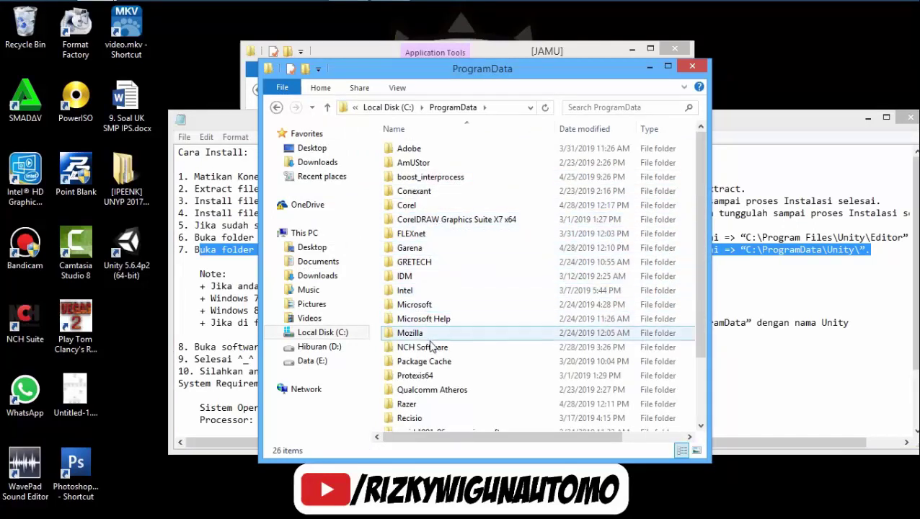
drag(701, 308, 705, 372)
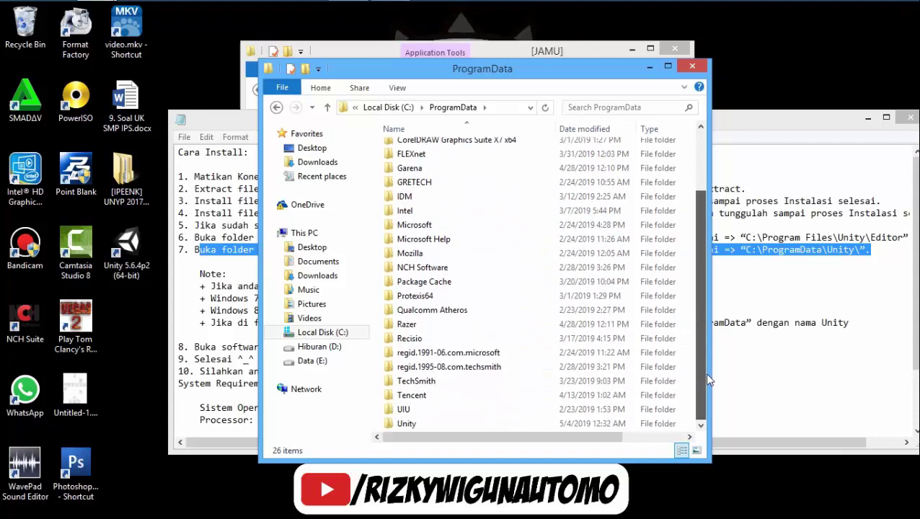
double_click(513, 424)
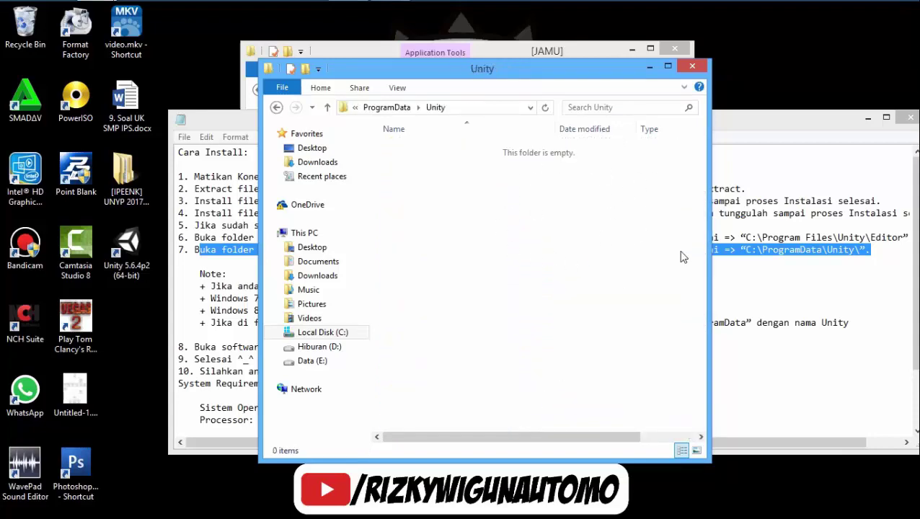
Step: Check instruction 7 in the Notepad notes and copy Unity.exe from the JAMU folder
click(795, 131)
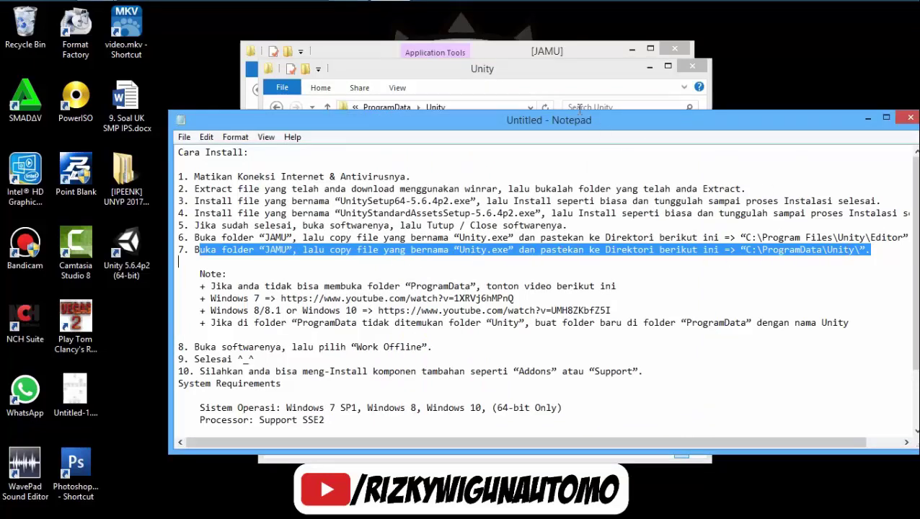
click(537, 82)
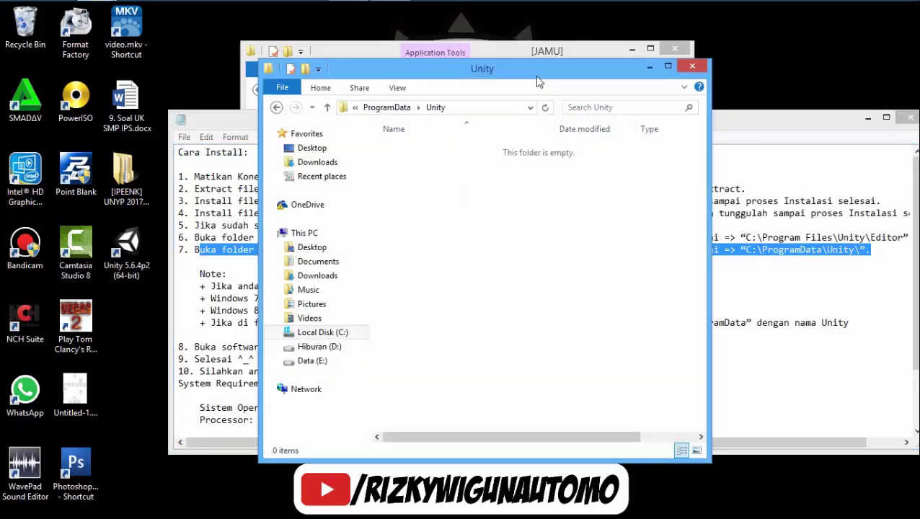
click(530, 54)
double_click(384, 145)
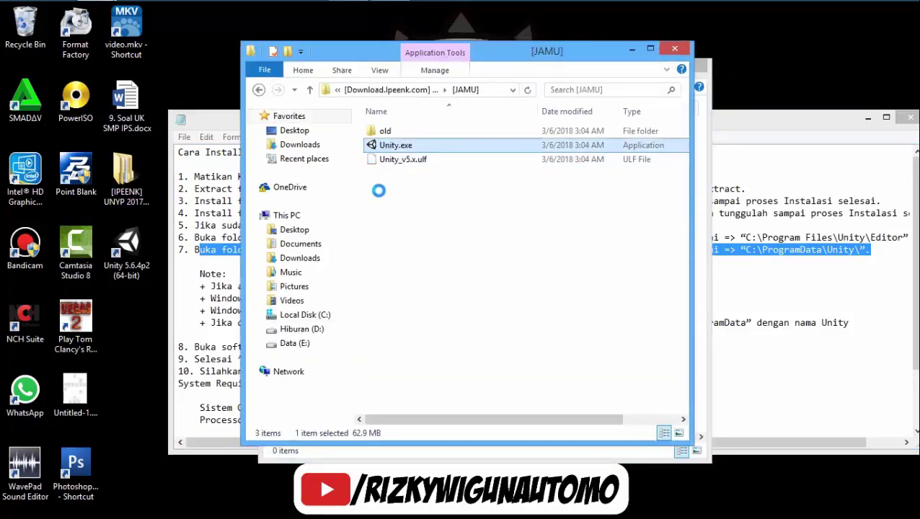
right_click(390, 212)
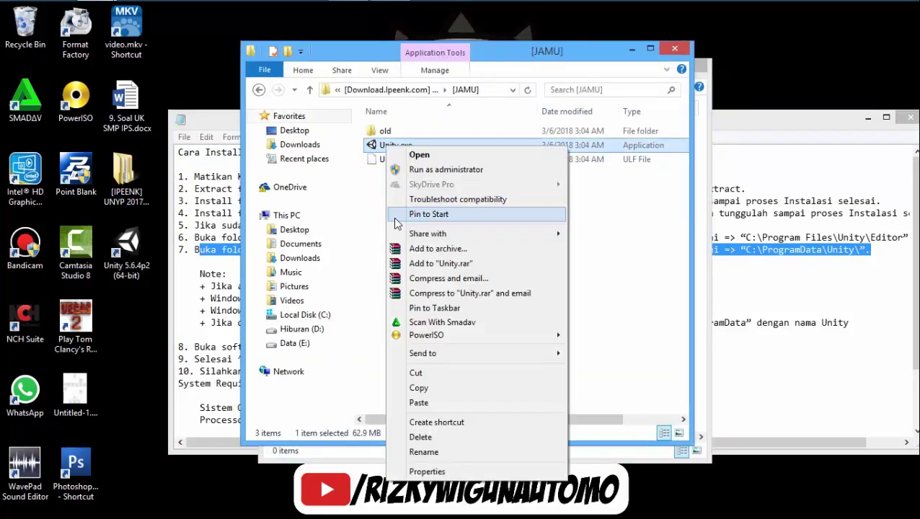
click(463, 393)
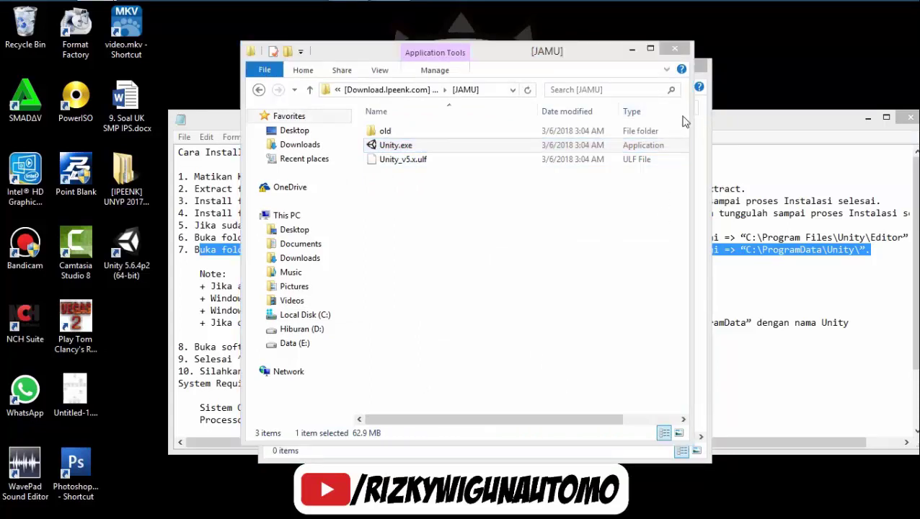
Step: Paste the copied Unity.exe into C:\ProgramData\Unity and minimize both folder windows
click(699, 131)
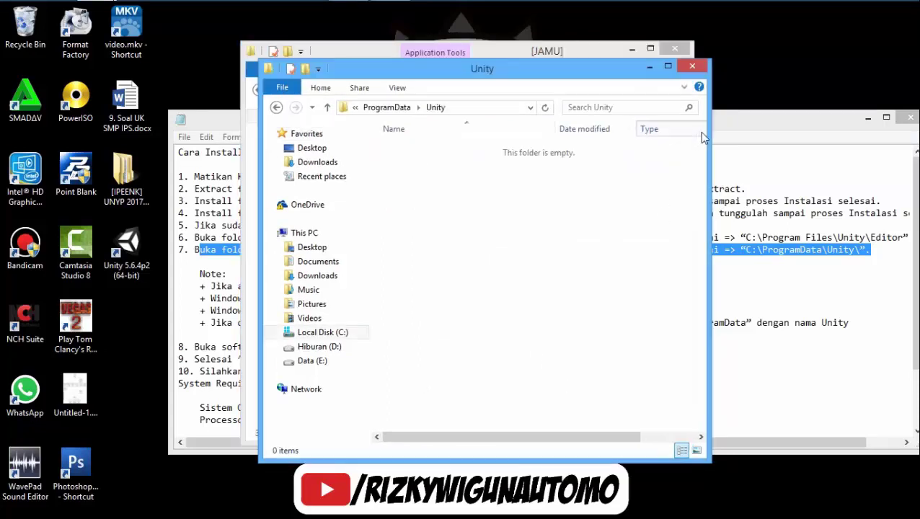
right_click(465, 206)
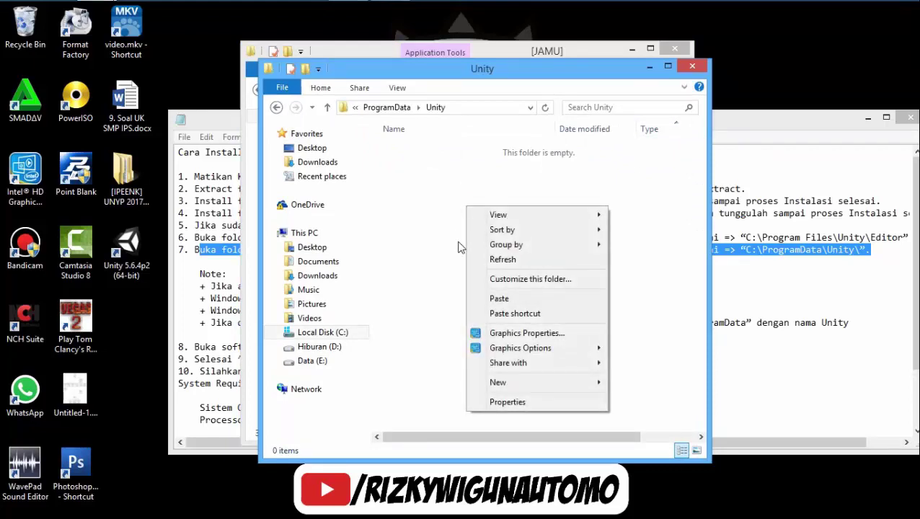
click(499, 299)
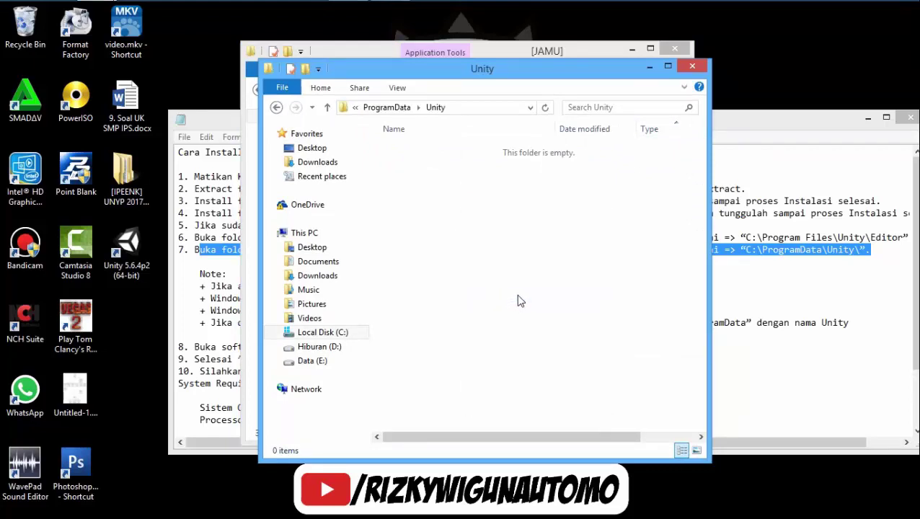
click(649, 65)
click(631, 49)
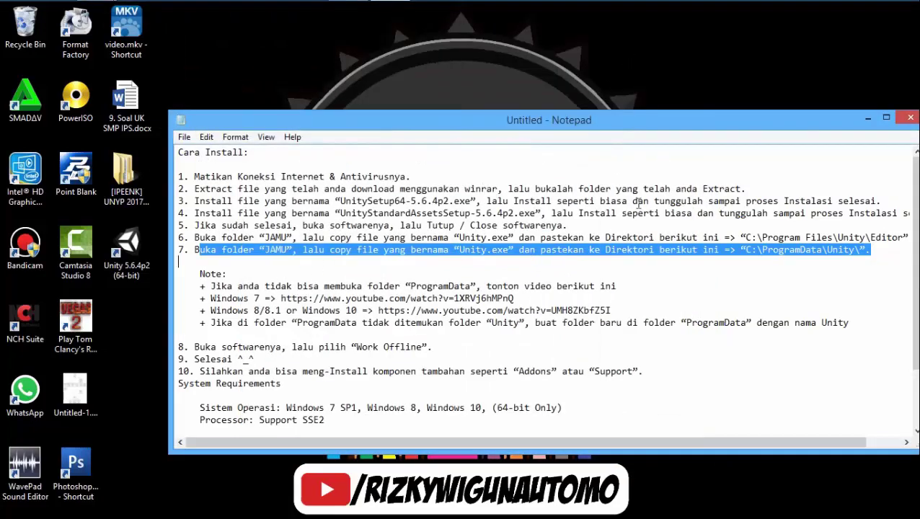
Step: Read the ProgramData note and instruction 8 in the Notepad notes, and minimize the notes
click(201, 274)
drag(203, 274, 856, 332)
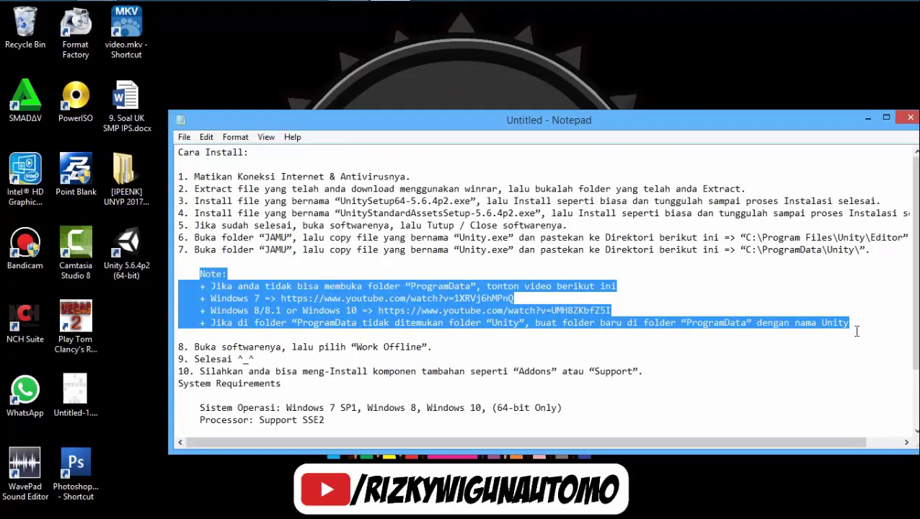
click(429, 346)
drag(193, 347, 428, 346)
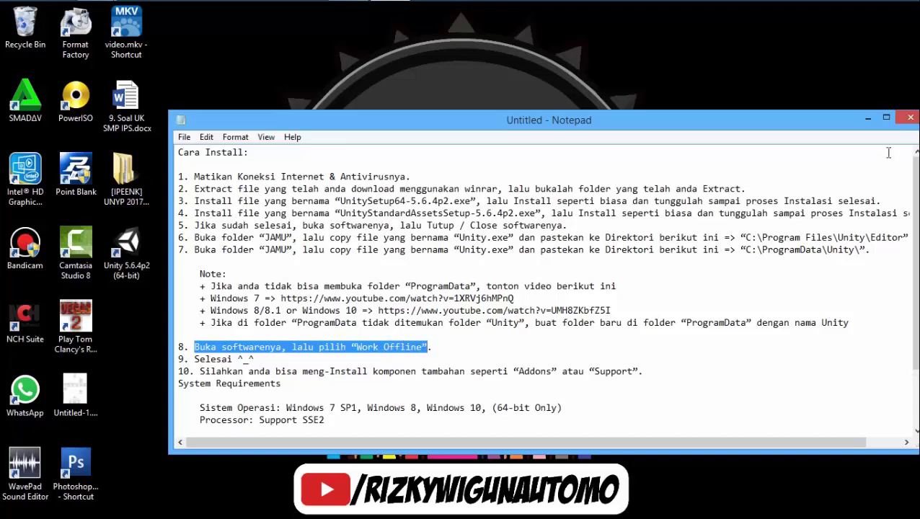
click(868, 119)
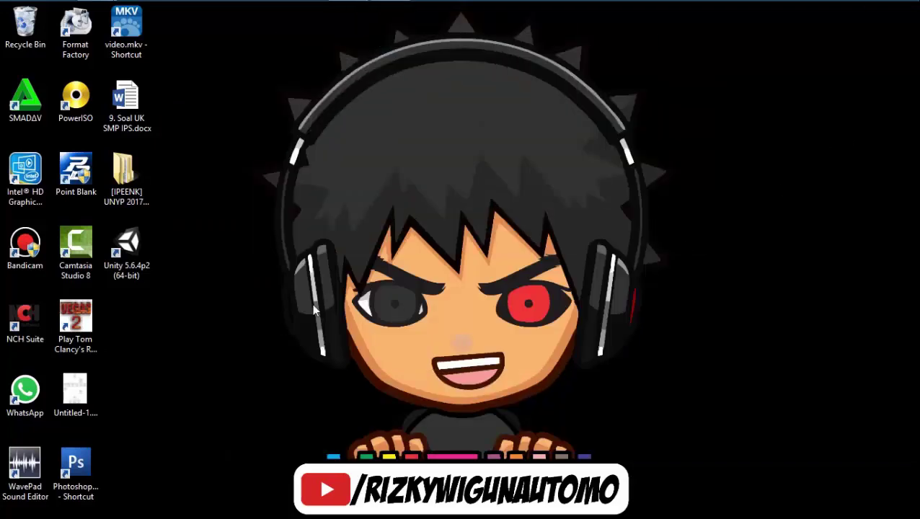
Step: Launch Unity 5.6.4p2 (64-bit) from the desktop, allow the unverified file to run, and choose manual activation
double_click(130, 252)
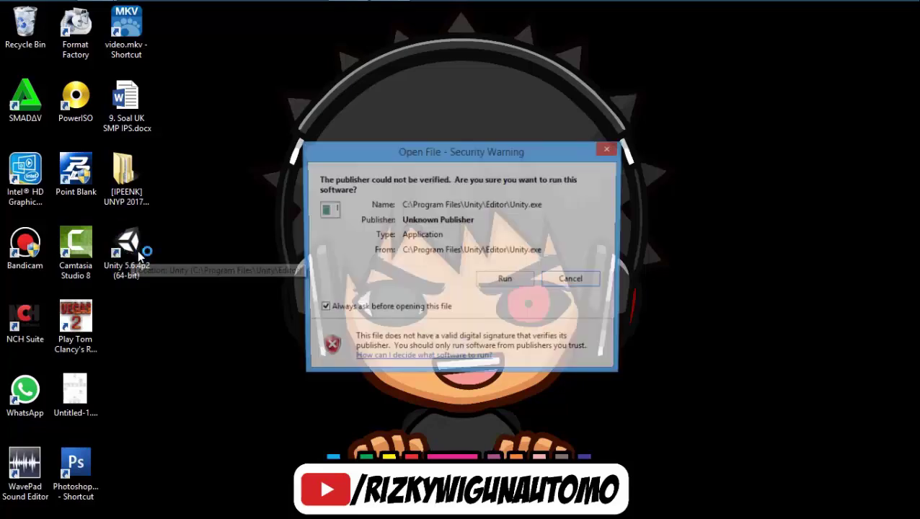
click(506, 280)
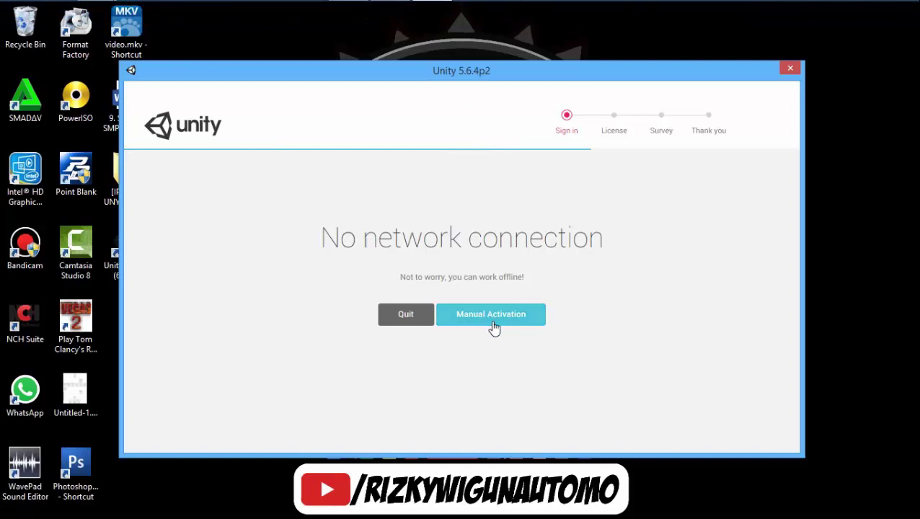
click(493, 324)
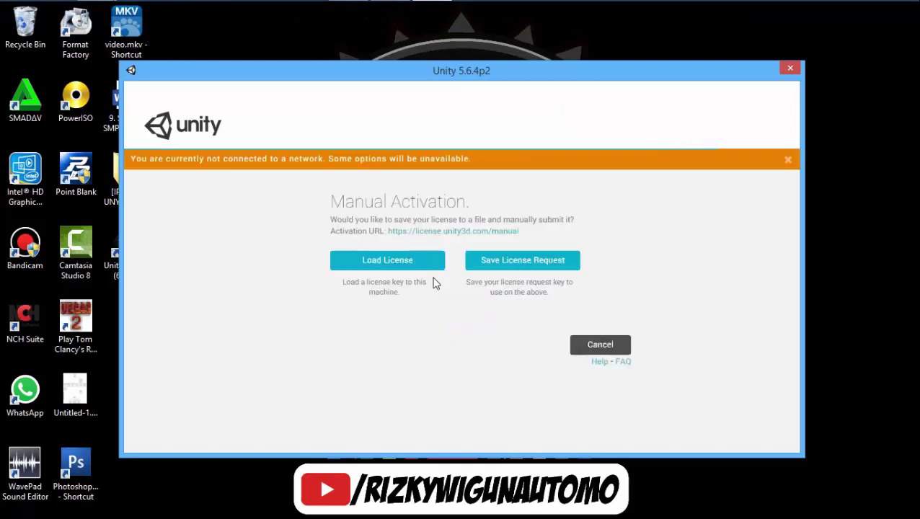
Step: Load the license file Unity_v5.x.ulf from the JAMU folder inside the desktop's [IPEENK] UNYP 2017 folder
click(408, 259)
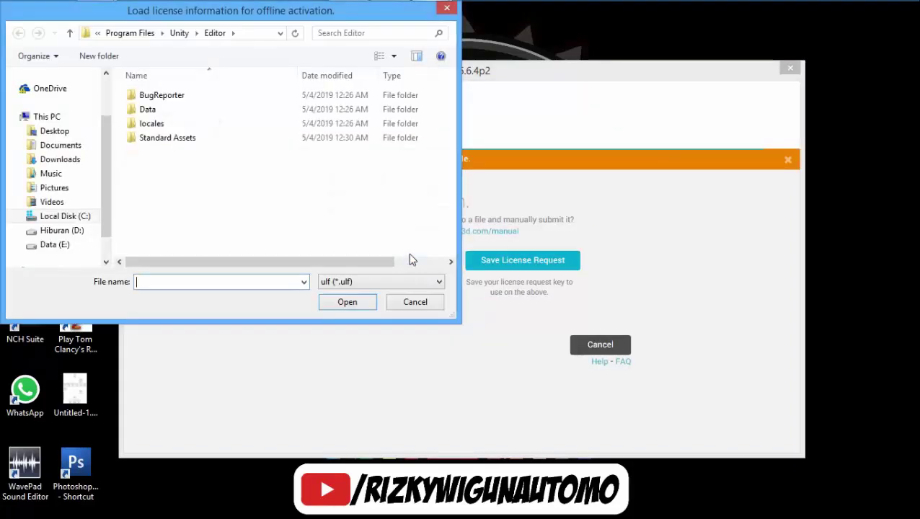
click(54, 130)
double_click(165, 94)
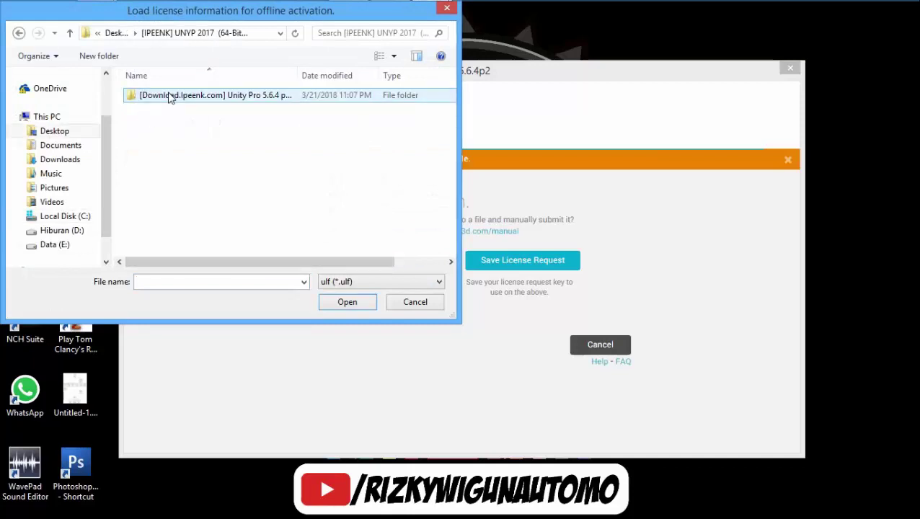
double_click(170, 95)
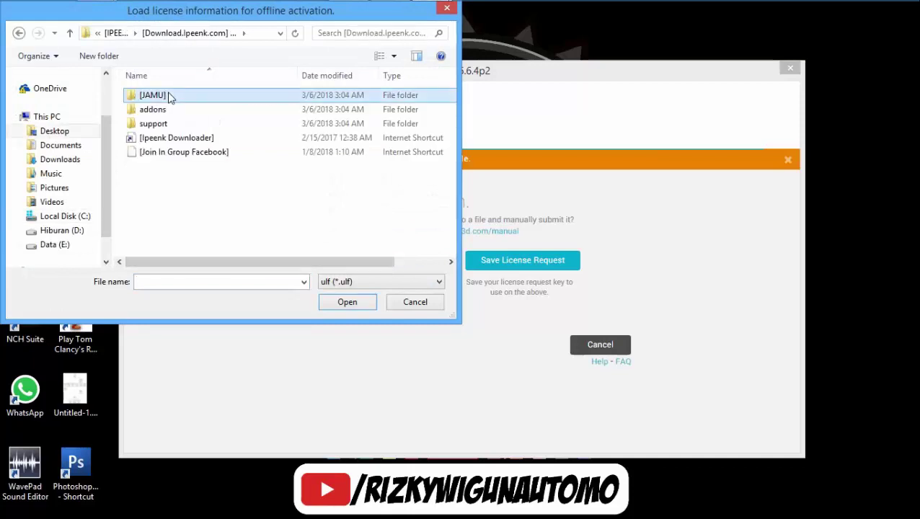
double_click(168, 95)
click(171, 108)
click(329, 305)
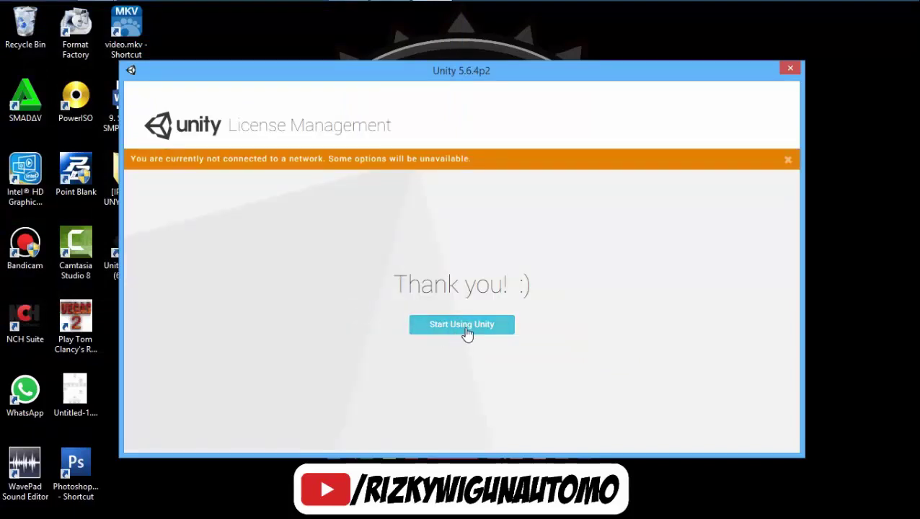
Step: Start using Unity in offline mode and create a 3D project named New Unity Project in the Documents folder
click(465, 326)
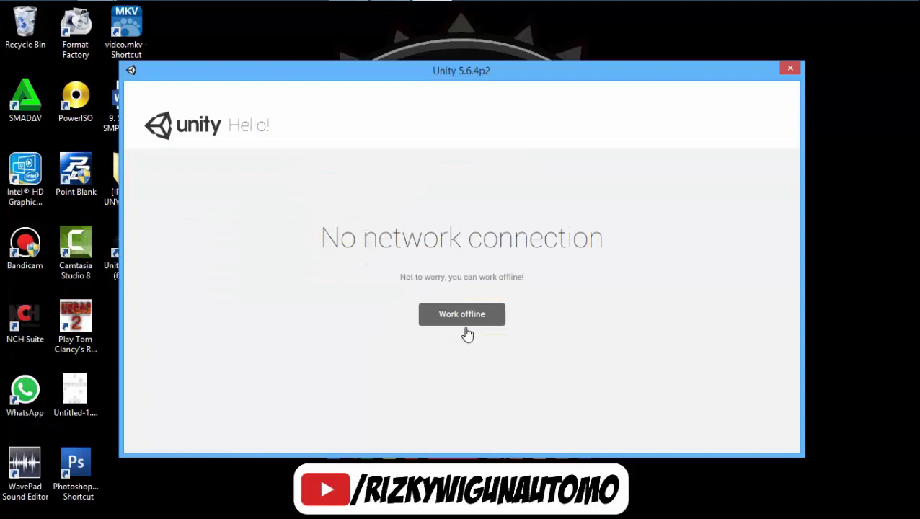
click(470, 323)
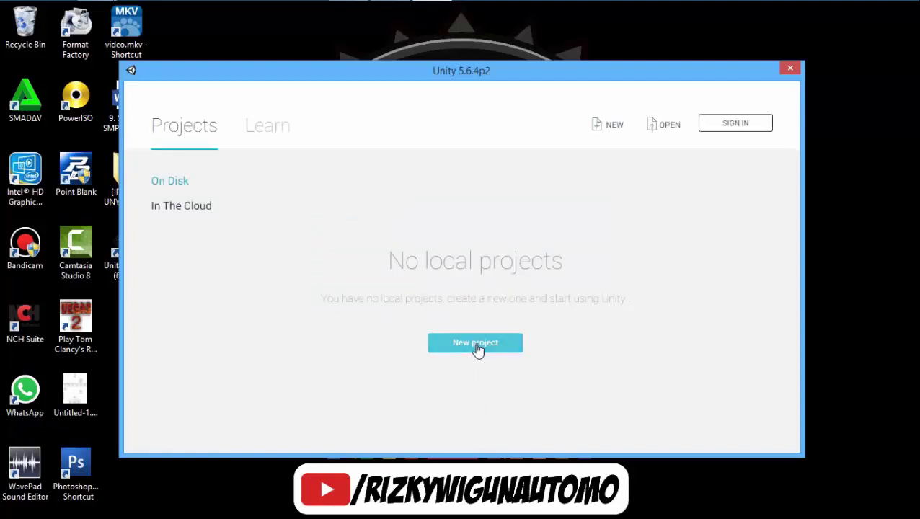
click(475, 344)
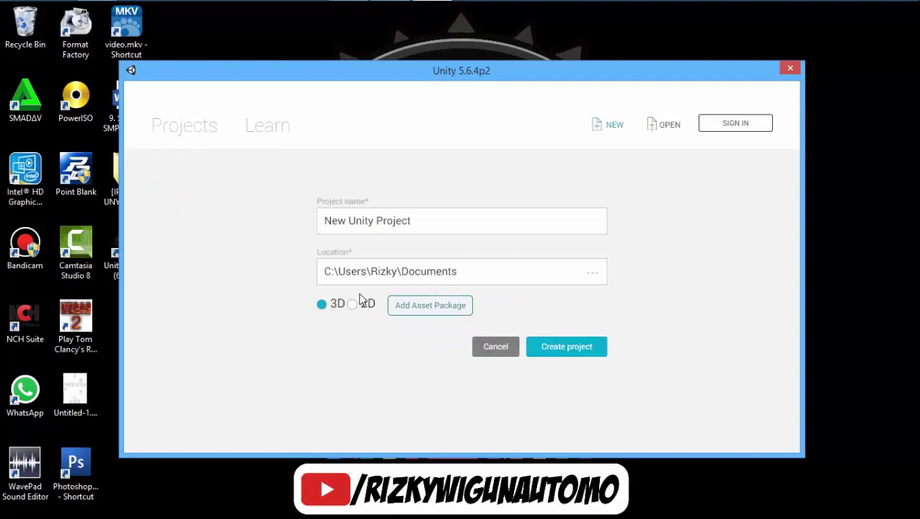
click(580, 348)
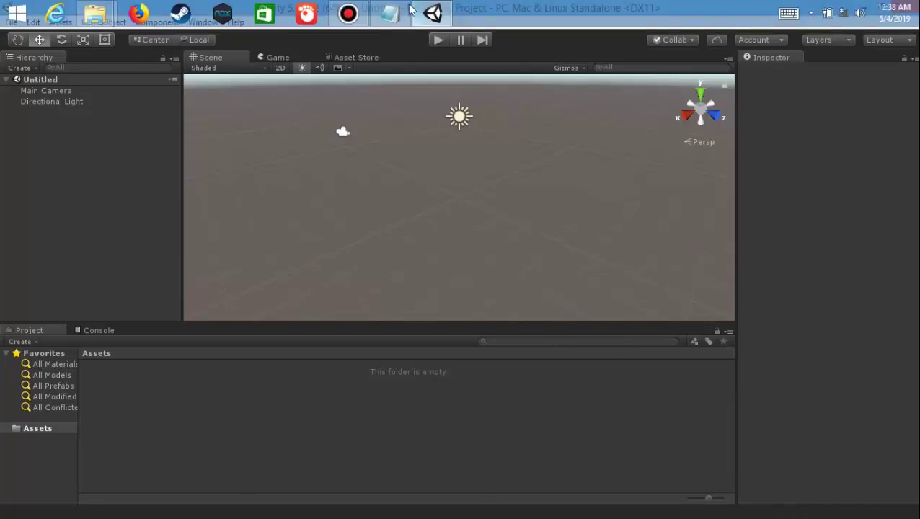
Step: Read instruction 10 about extra components and the system requirements in the Notepad notes, and minimize the notes
click(395, 14)
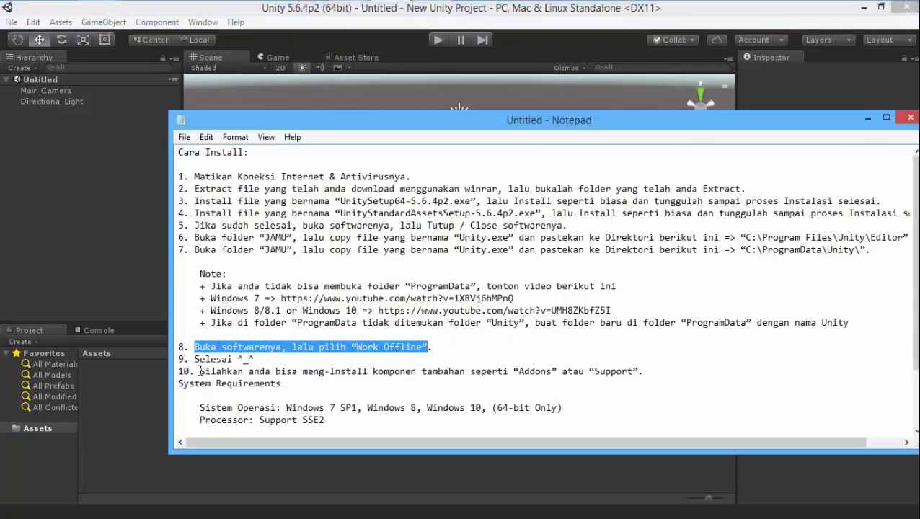
drag(201, 372, 683, 365)
scroll(908, 276, down, 1)
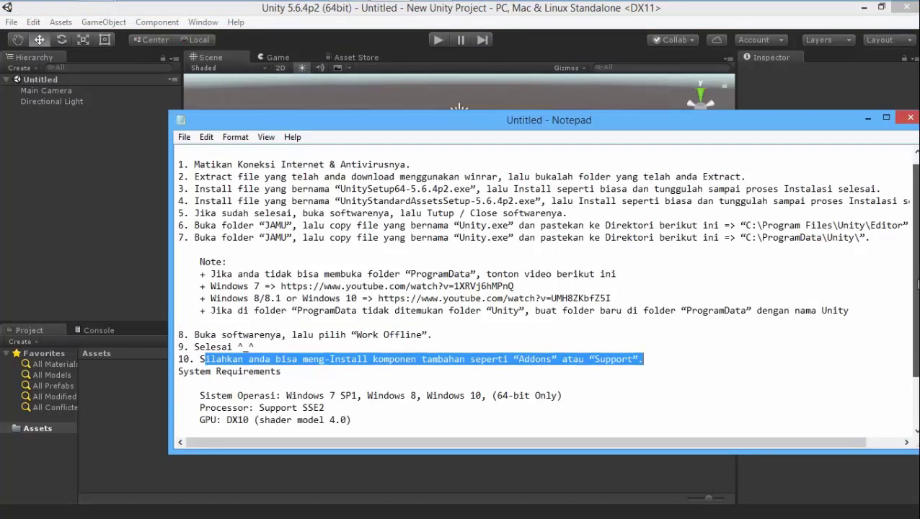
scroll(909, 276, up, 1)
click(868, 117)
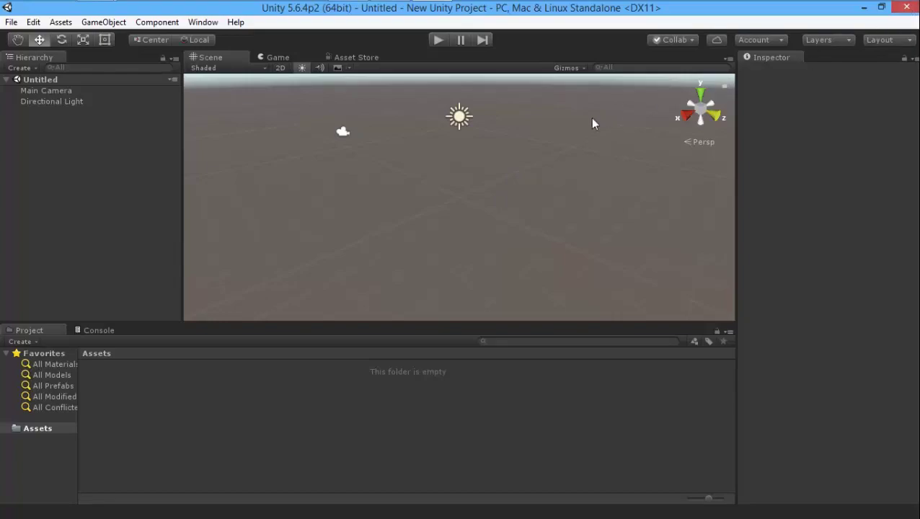
click(345, 14)
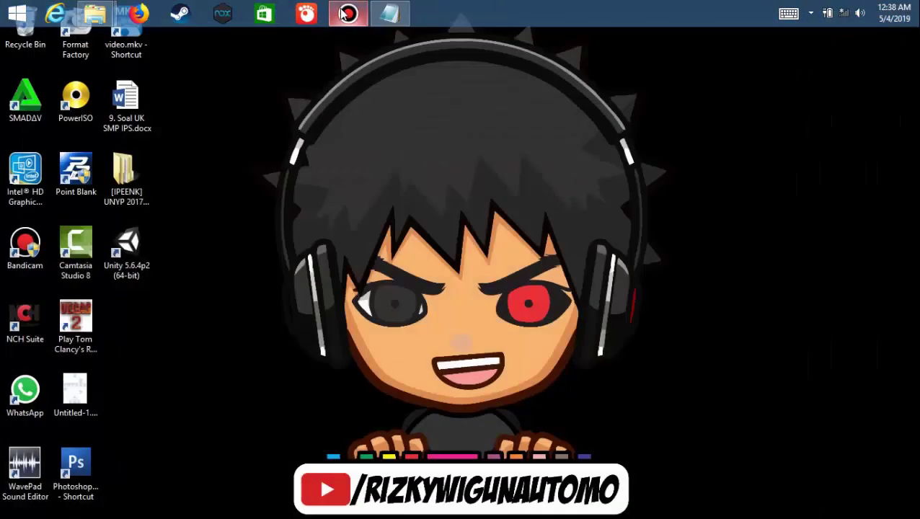